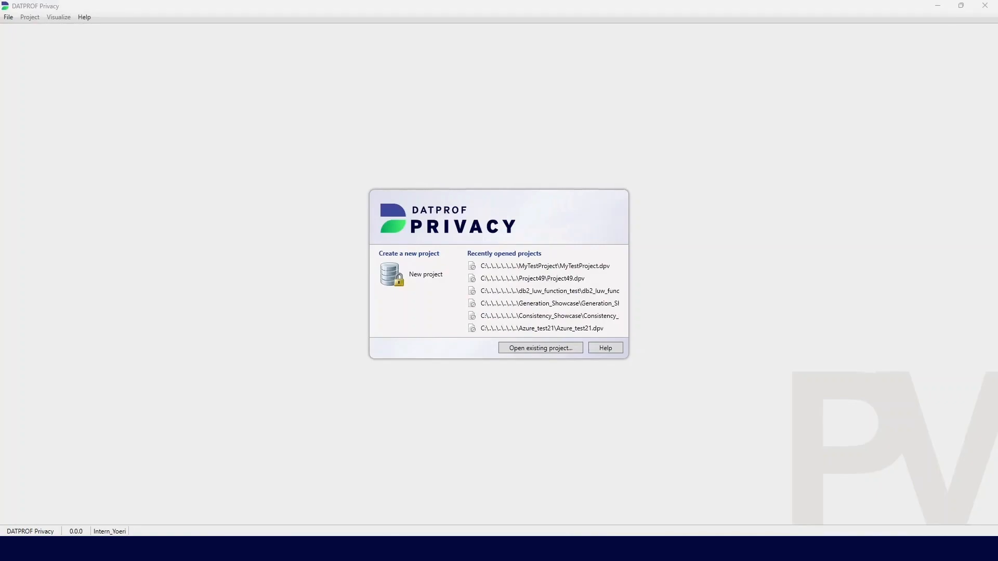
Create a new project named MyTestProject in the default location, overwriting the existing project of that name
click(434, 279)
click(435, 268)
key(ctrl+a)
key(Caps_Lock)
text(MyTestProject)
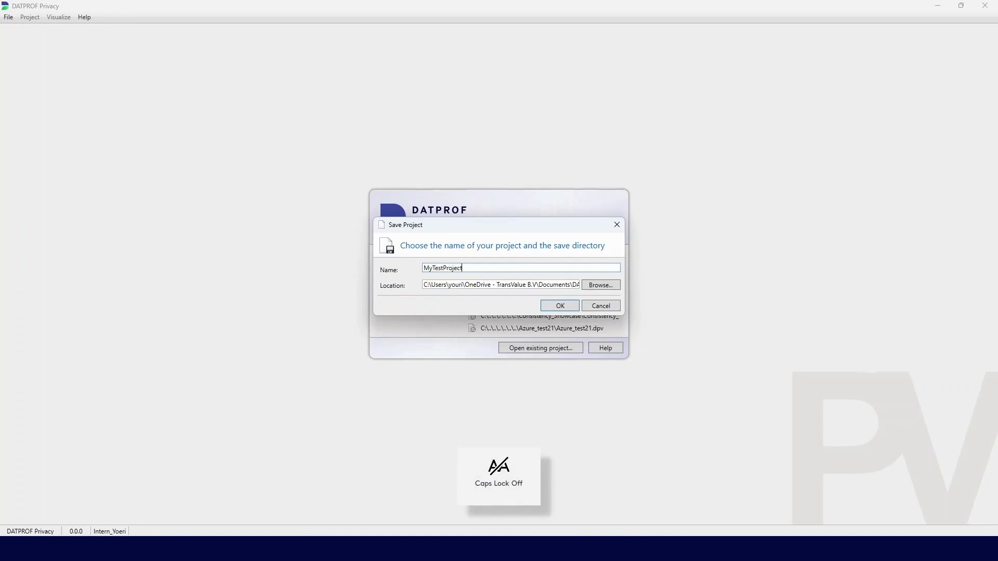
key(Return)
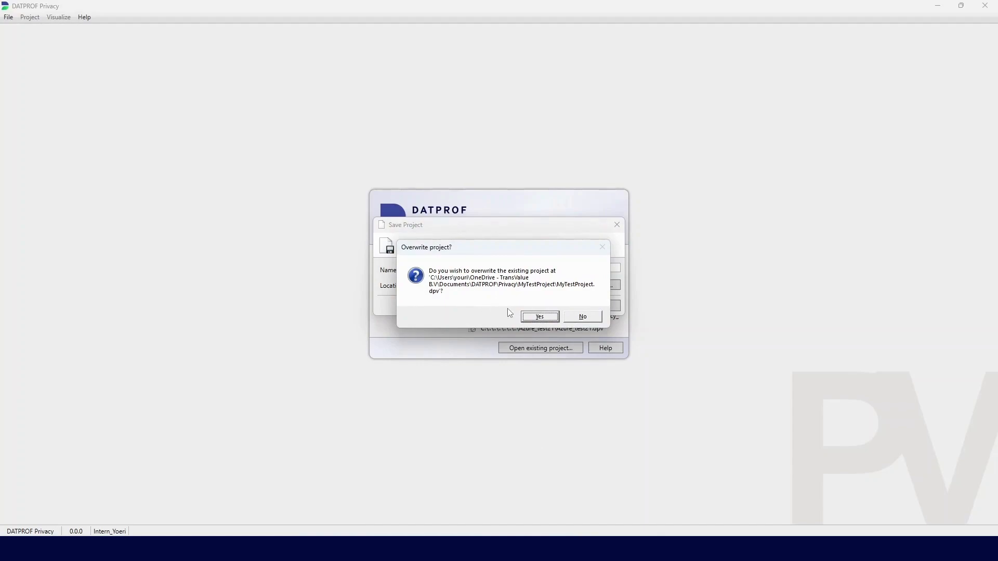
click(539, 317)
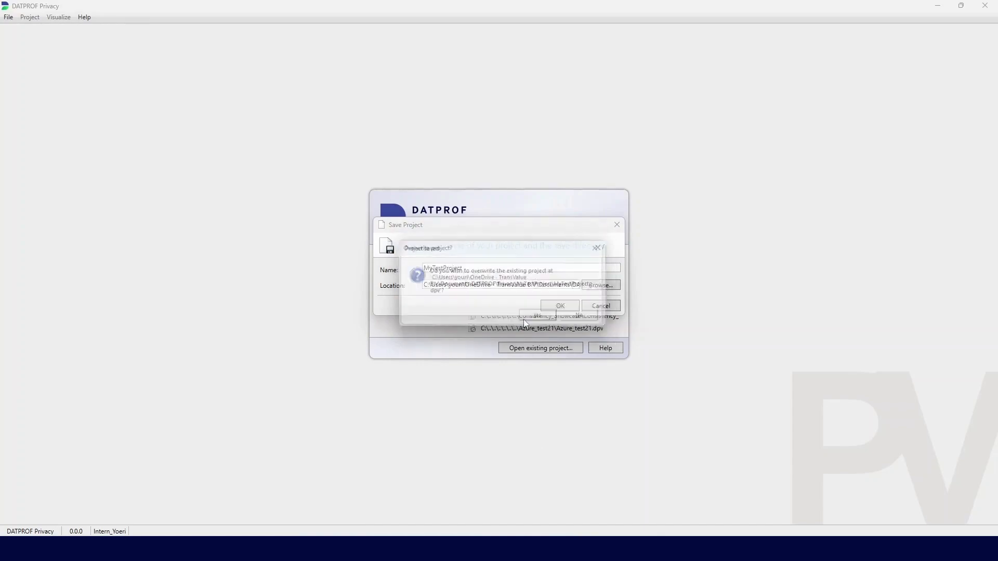
click(585, 319)
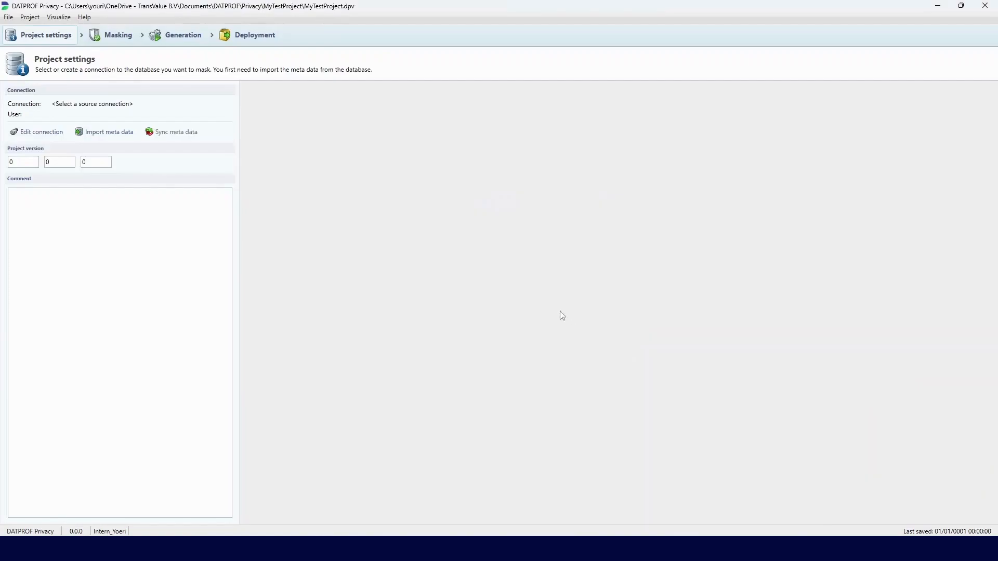
Open the project's source connection for editing and set the database type to Microsoft SQL Server
click(50, 138)
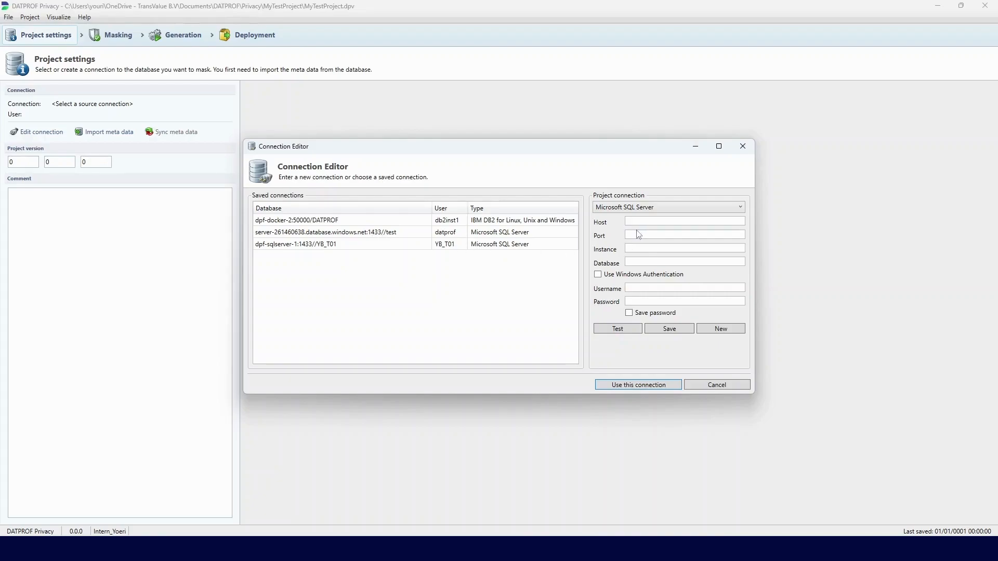
click(651, 208)
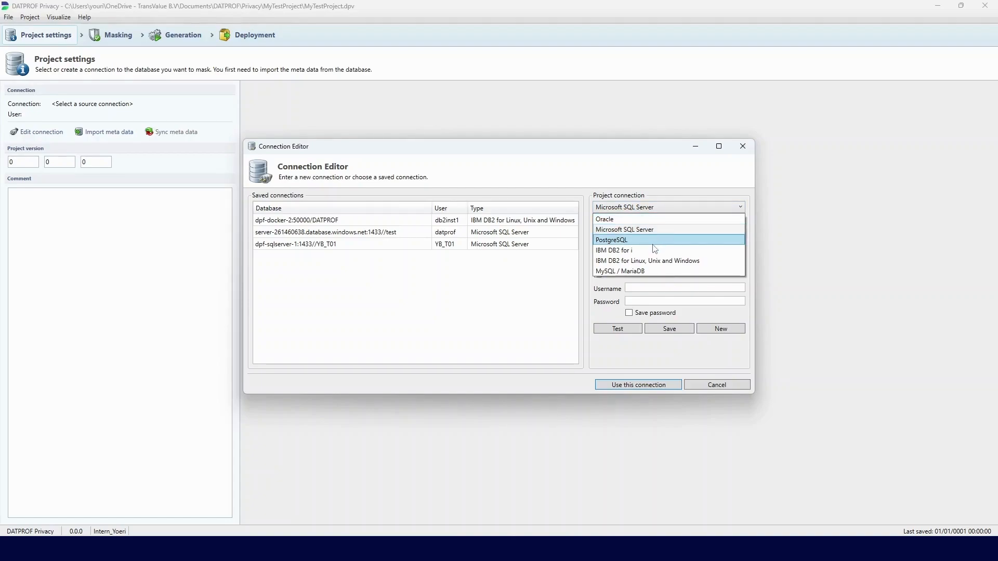
click(655, 249)
click(659, 208)
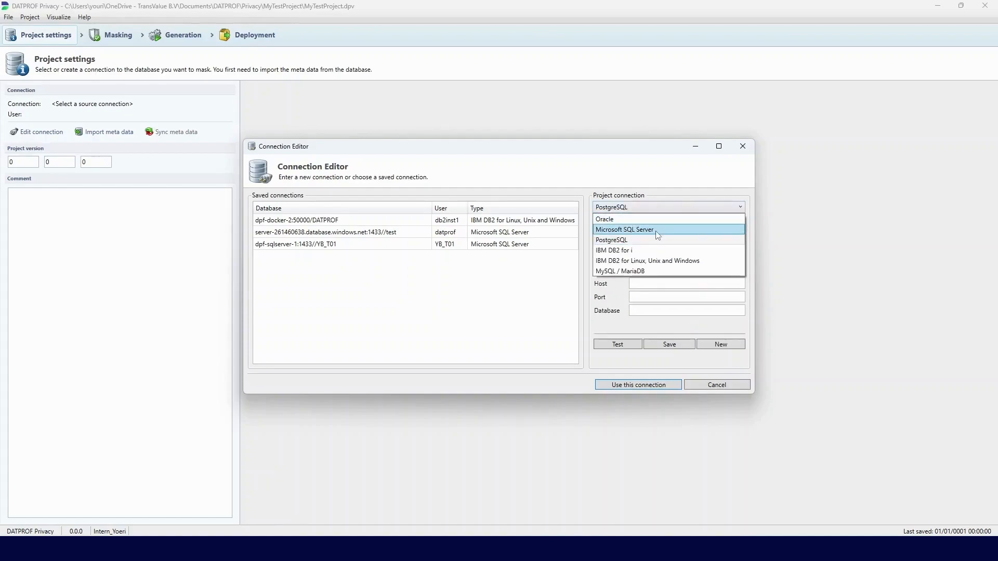
click(658, 232)
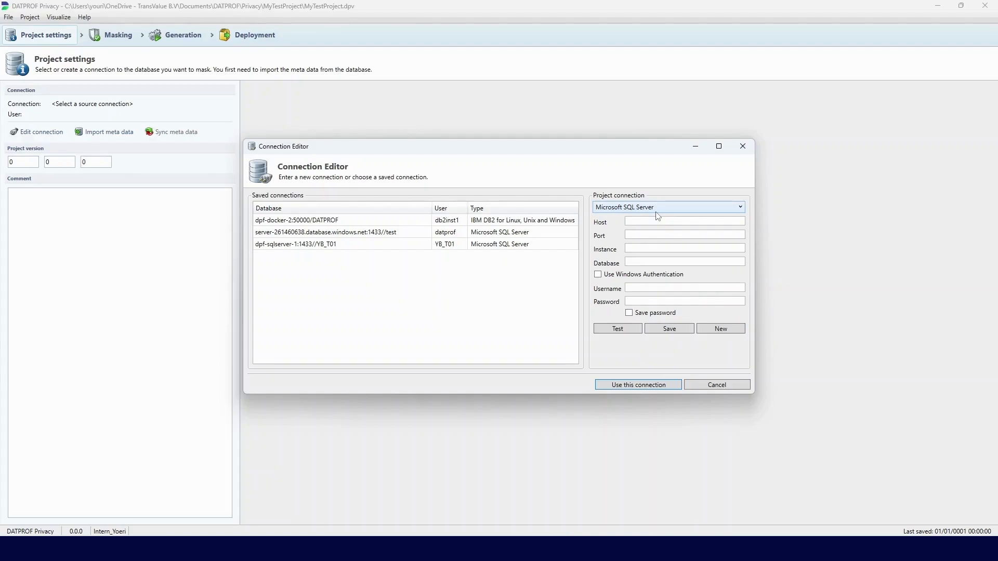
click(670, 222)
click(666, 231)
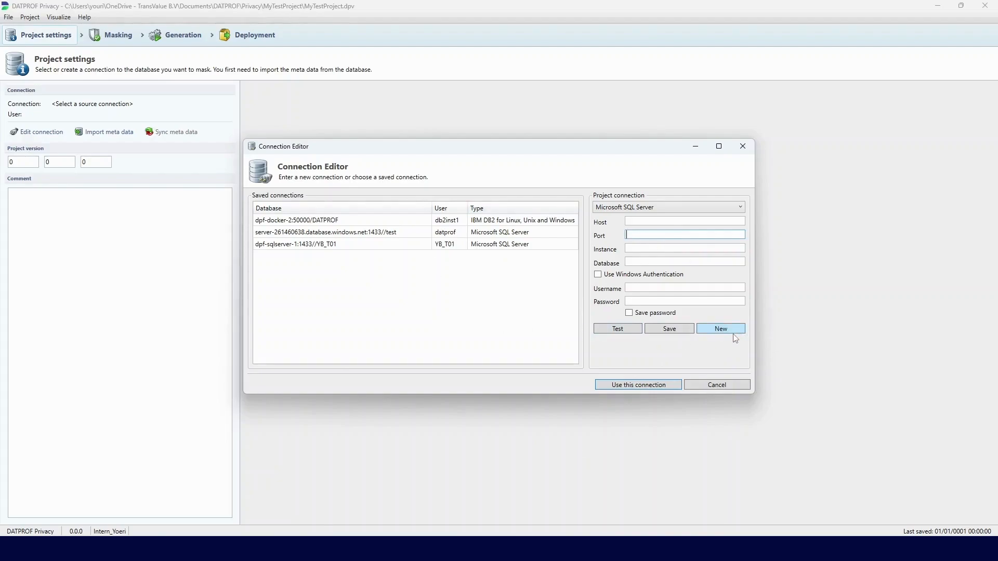
Load the saved connection dpf-sqlserver-1:1433//YB_T01, test it and use it for the project
click(340, 249)
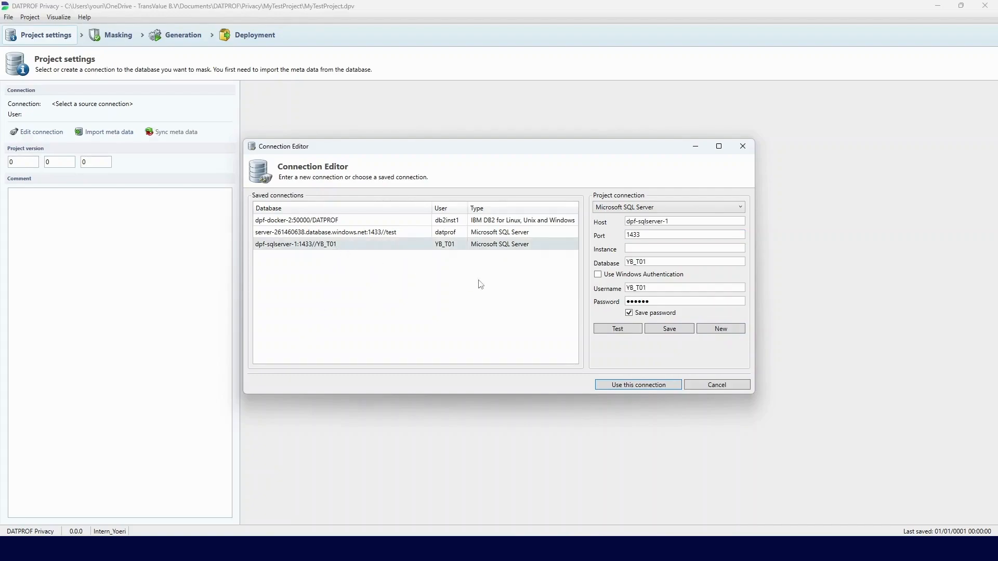
click(623, 333)
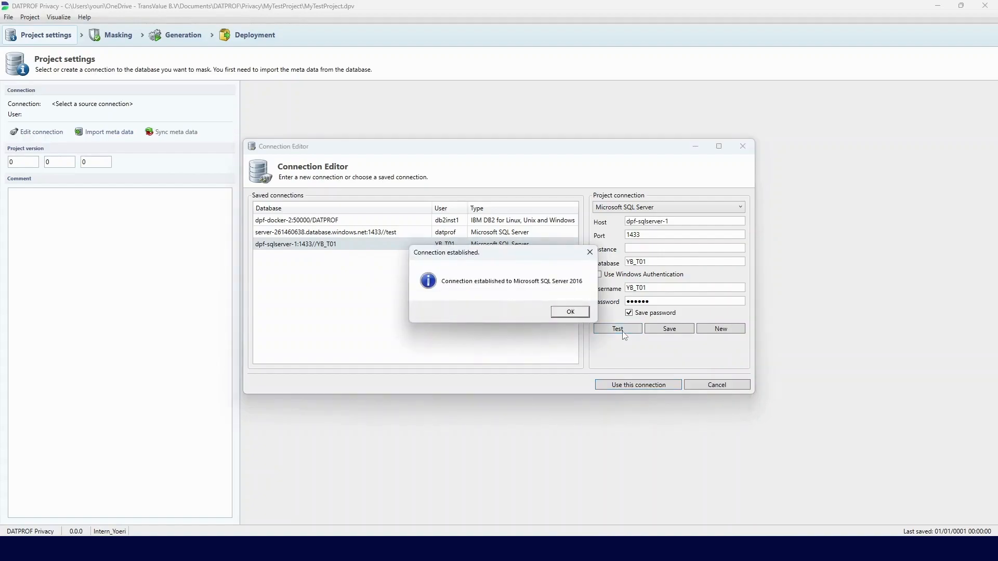
click(571, 312)
click(643, 386)
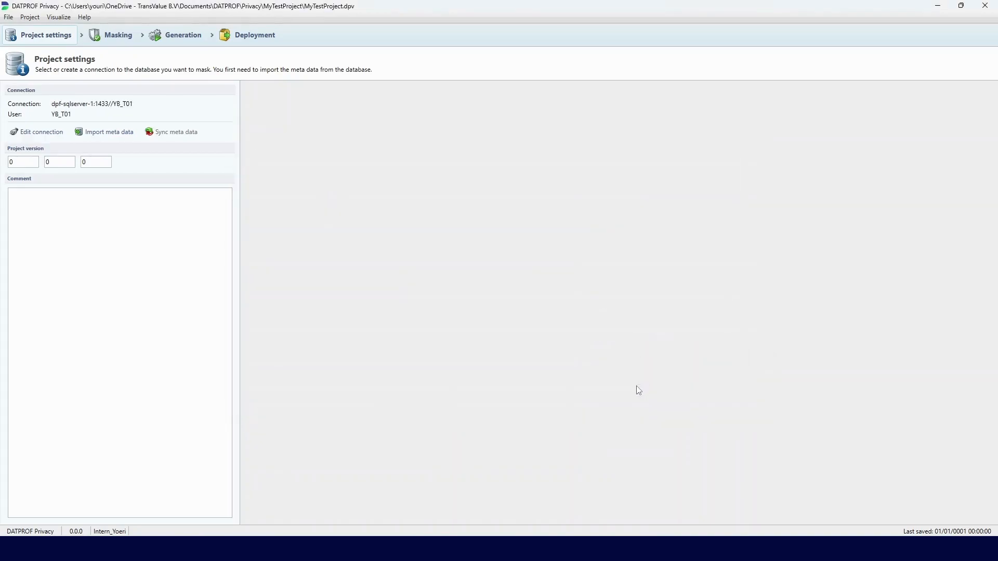
Start importing metadata from the project's database and proceed to the table selection for schema YB_T01
click(99, 136)
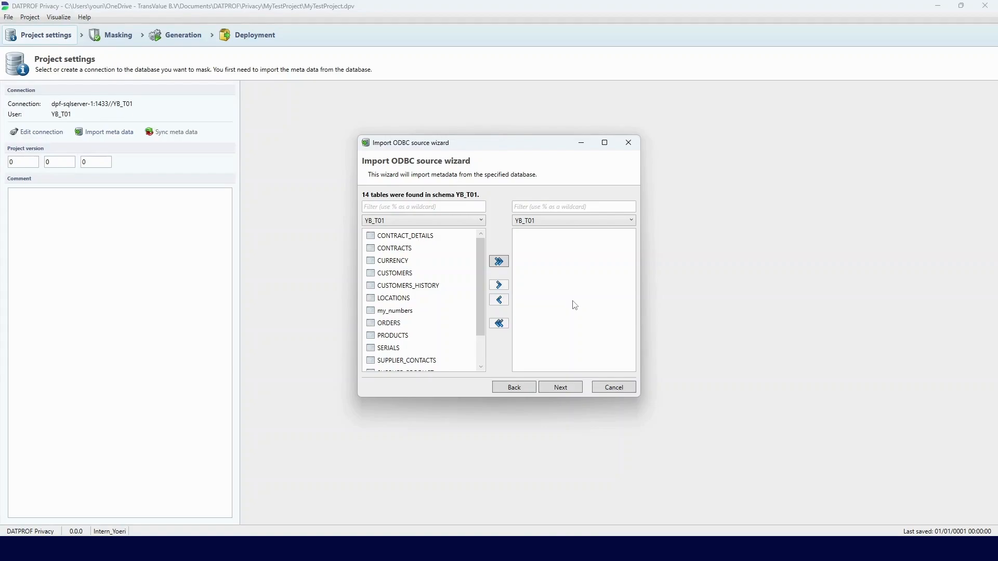
click(389, 249)
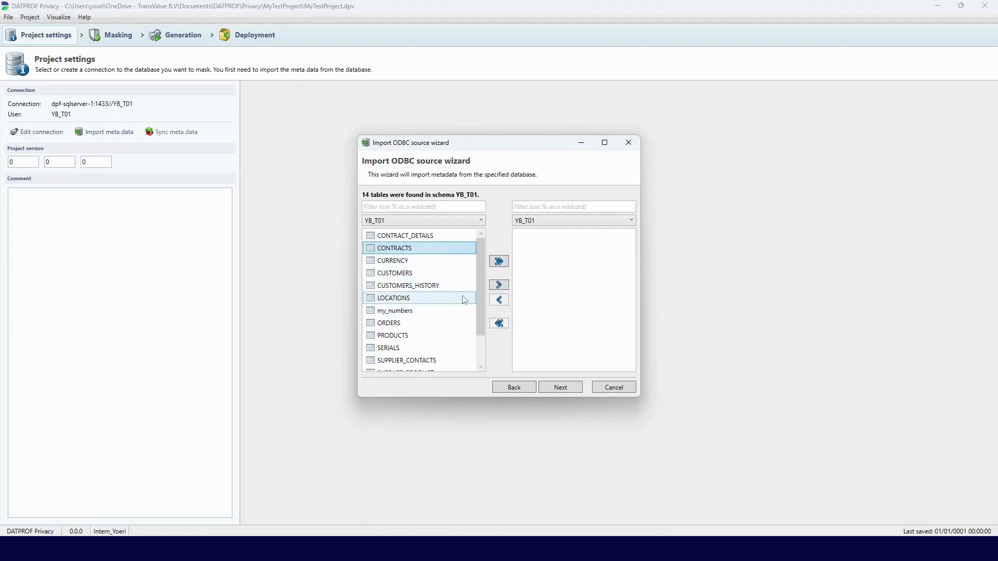
click(502, 288)
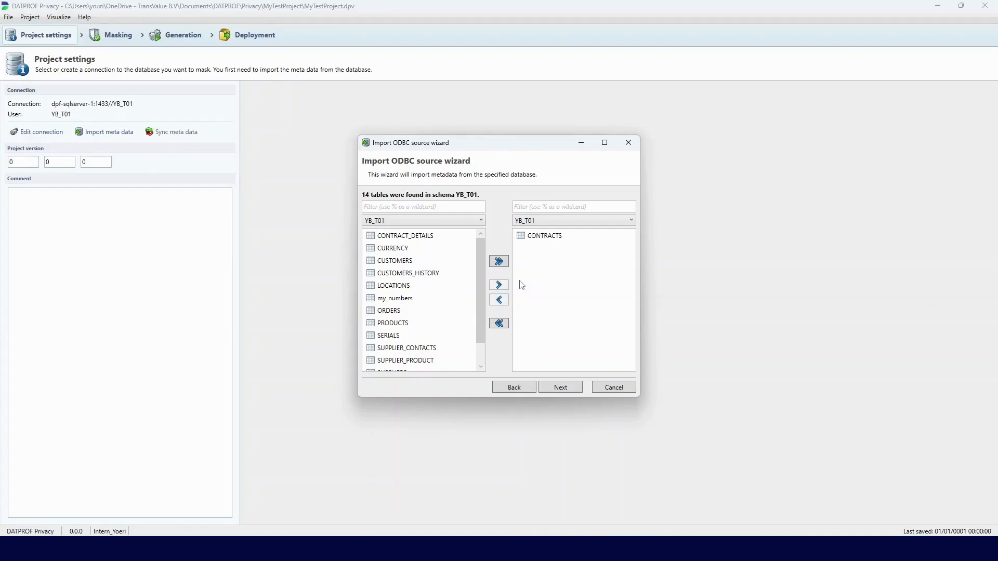
click(538, 240)
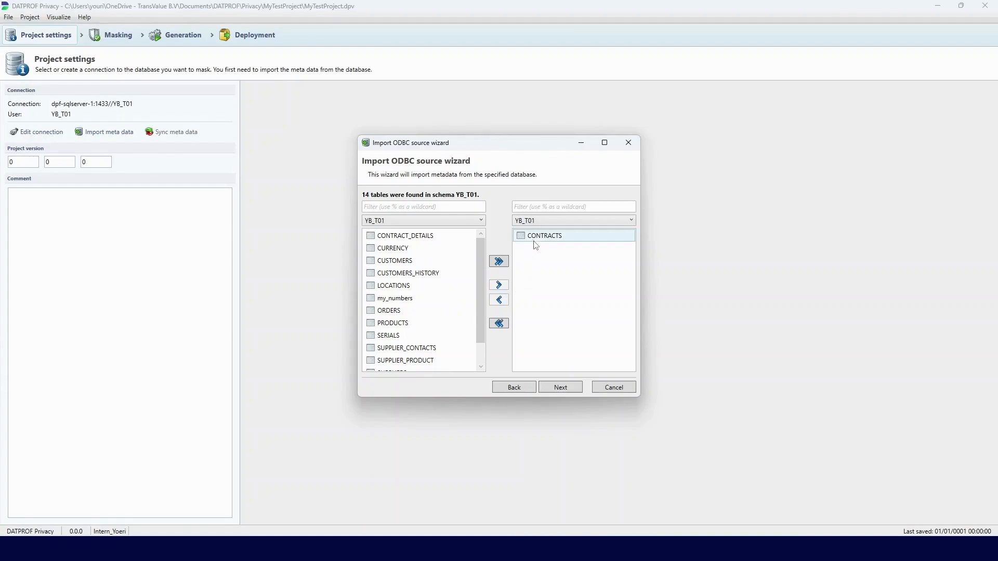
click(406, 248)
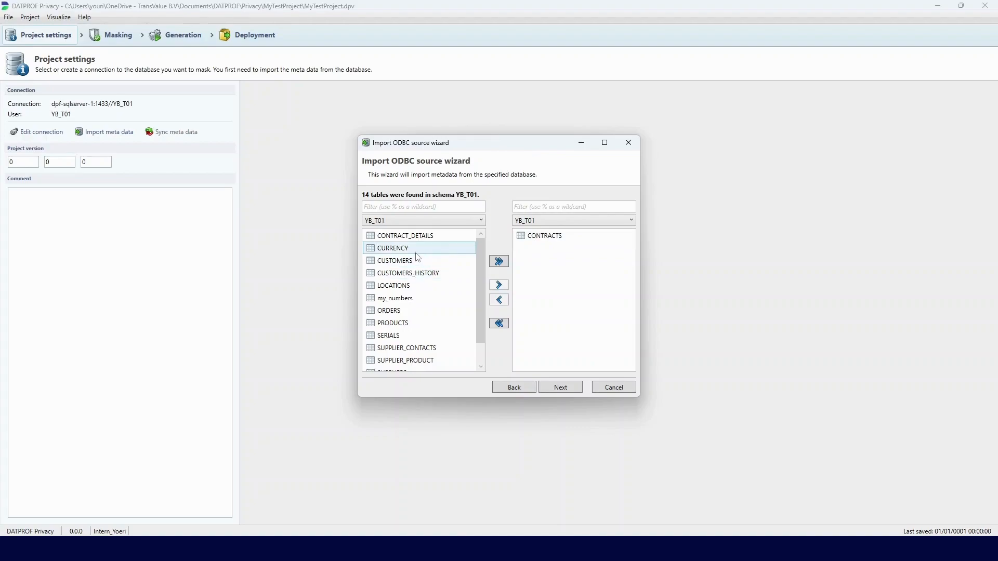
shift+click(415, 275)
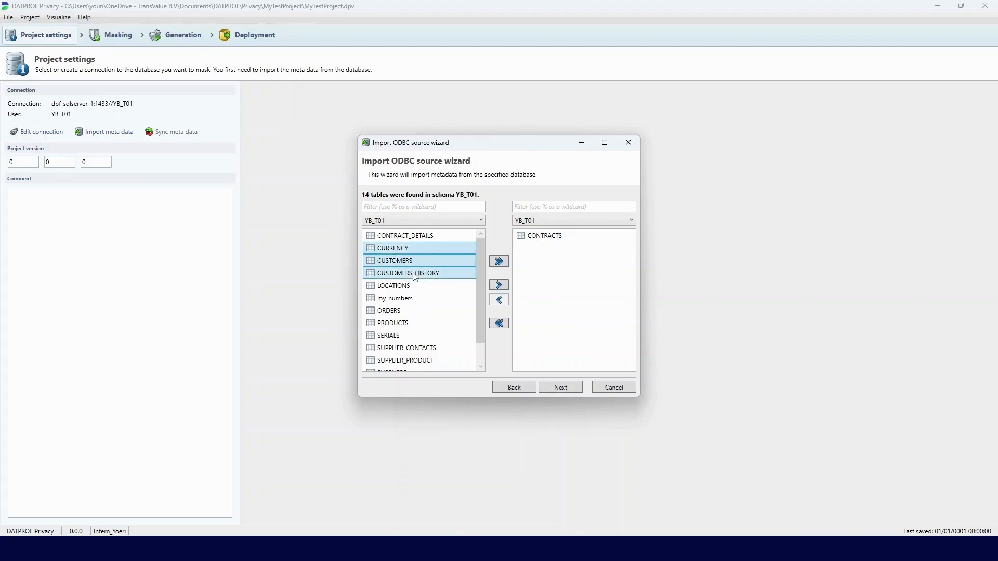
click(496, 287)
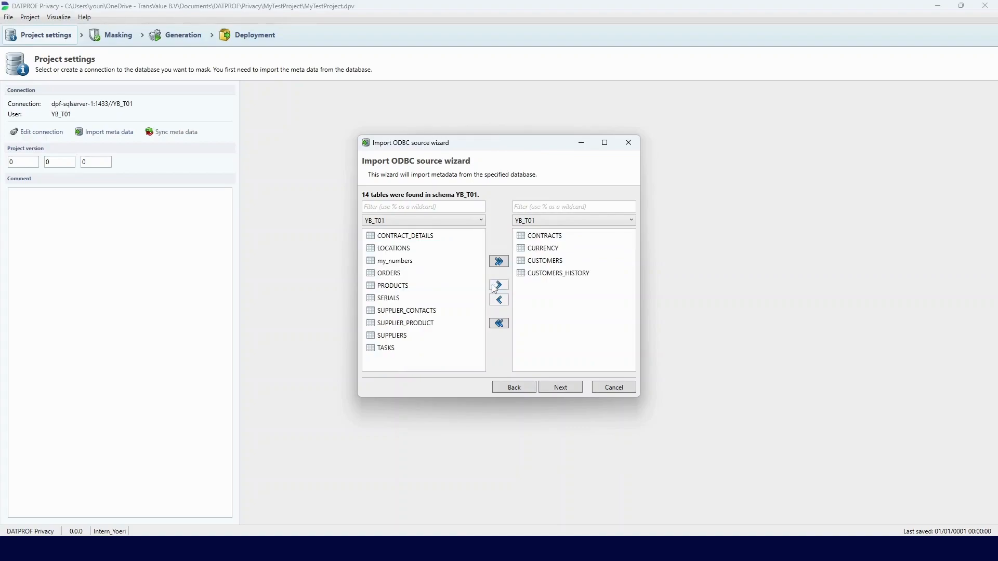
click(544, 276)
shift+click(541, 237)
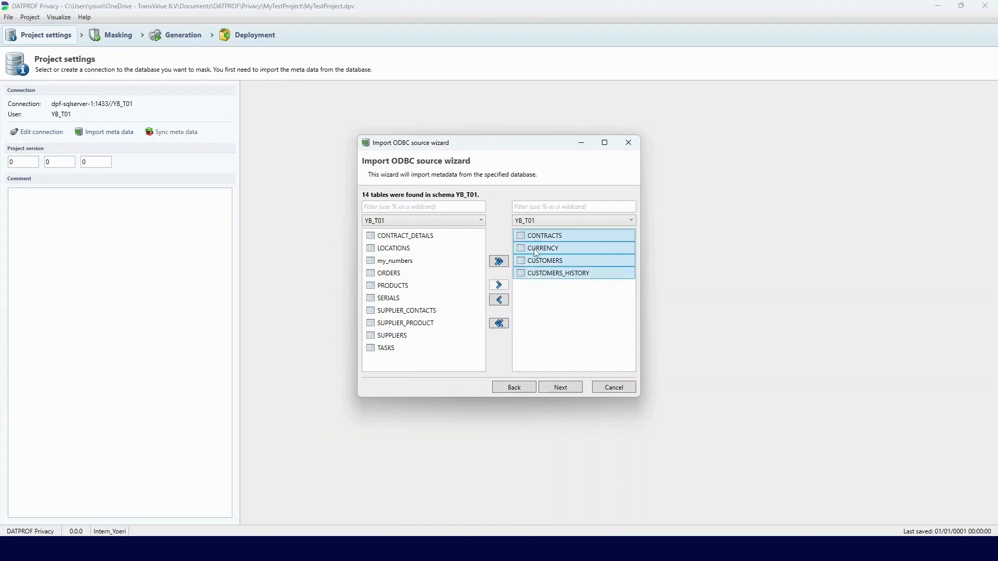
click(507, 300)
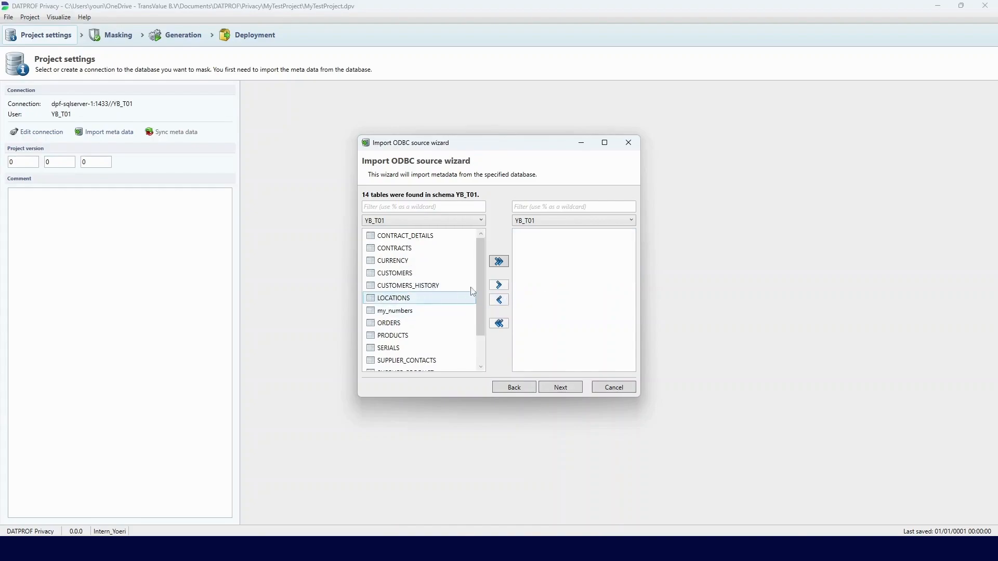
click(502, 269)
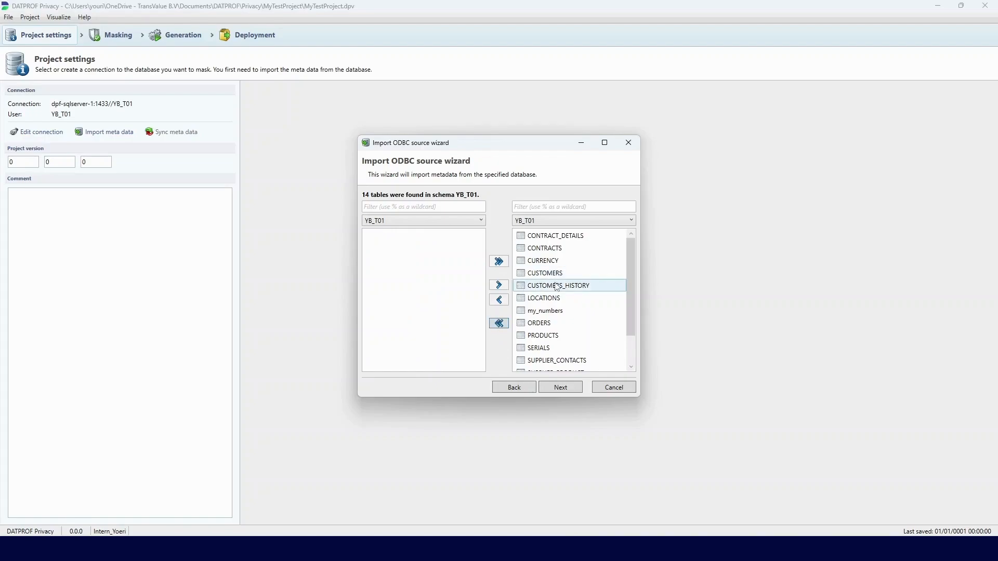
click(504, 329)
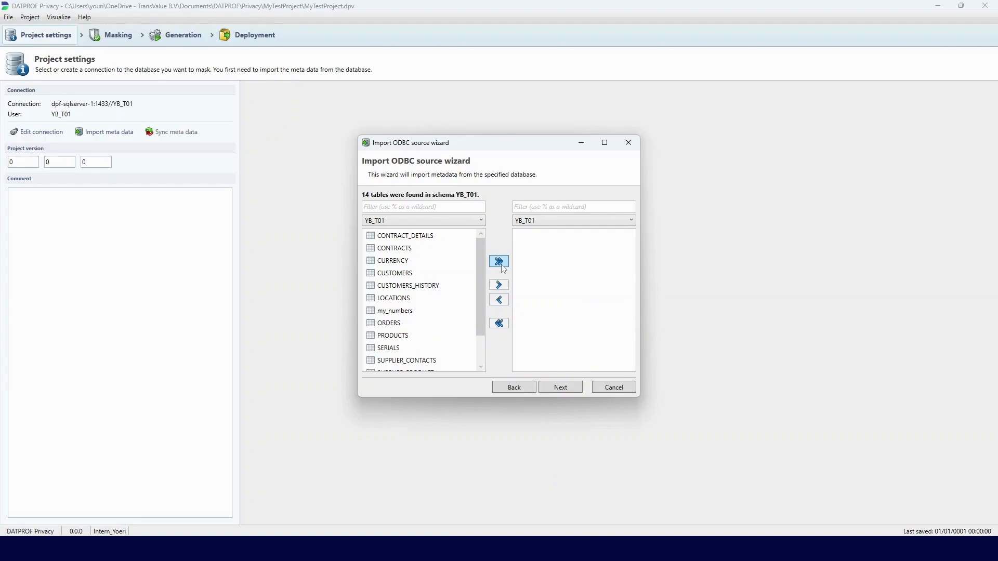
Choose every table in schema YB_T01 except my_numbers for import and proceed to the foreign keys
click(502, 265)
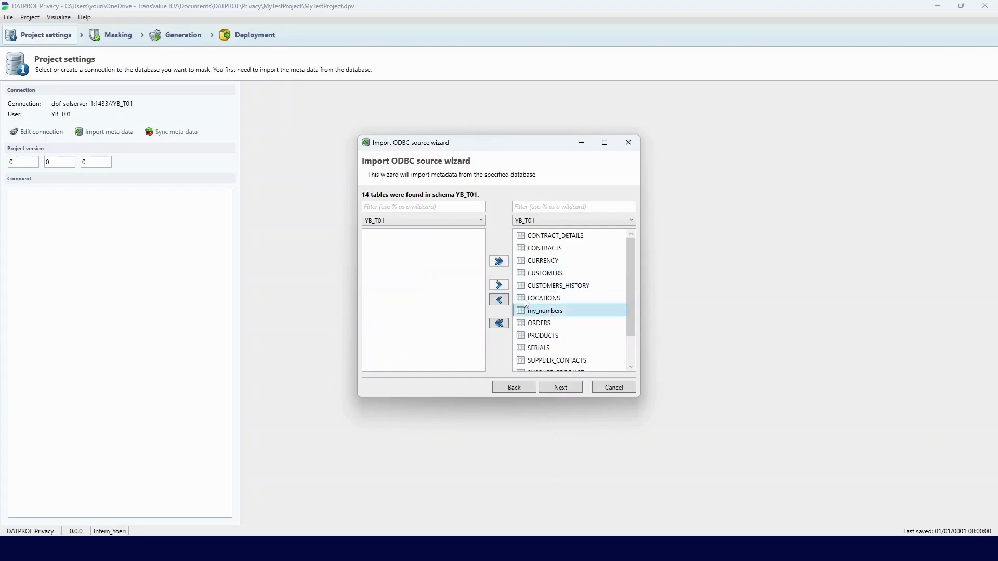
click(500, 301)
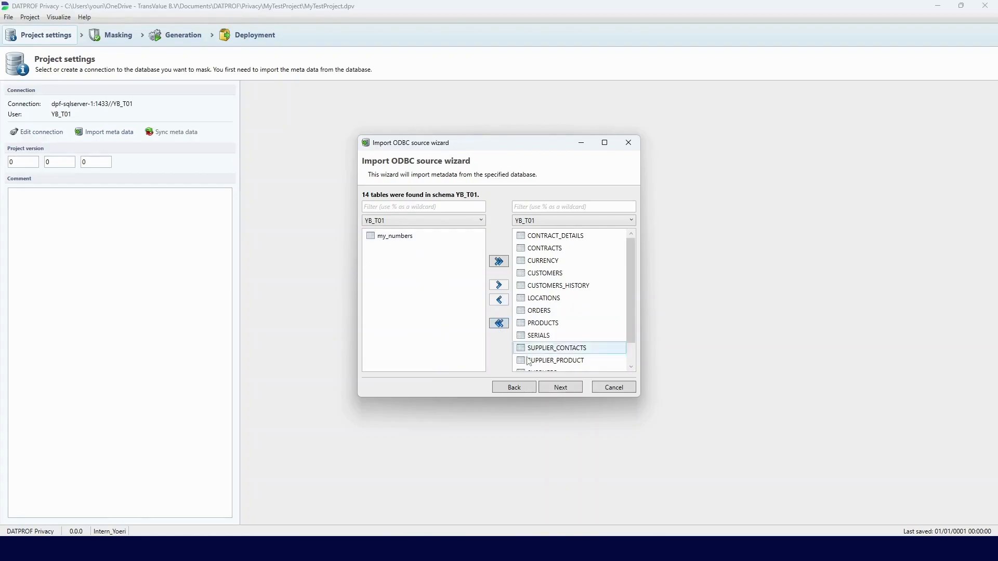
click(555, 388)
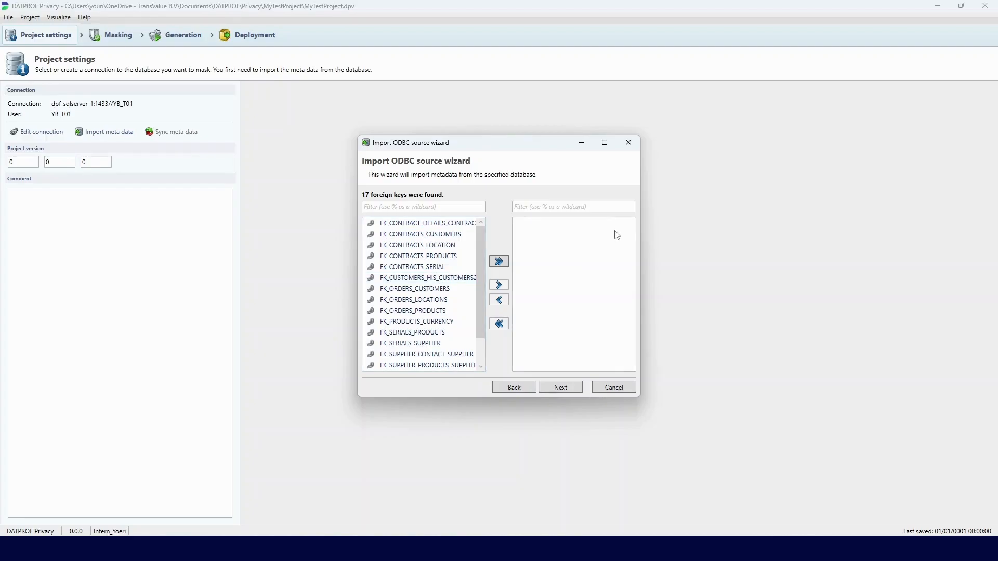
Include all foreign keys in the import and run it
click(498, 261)
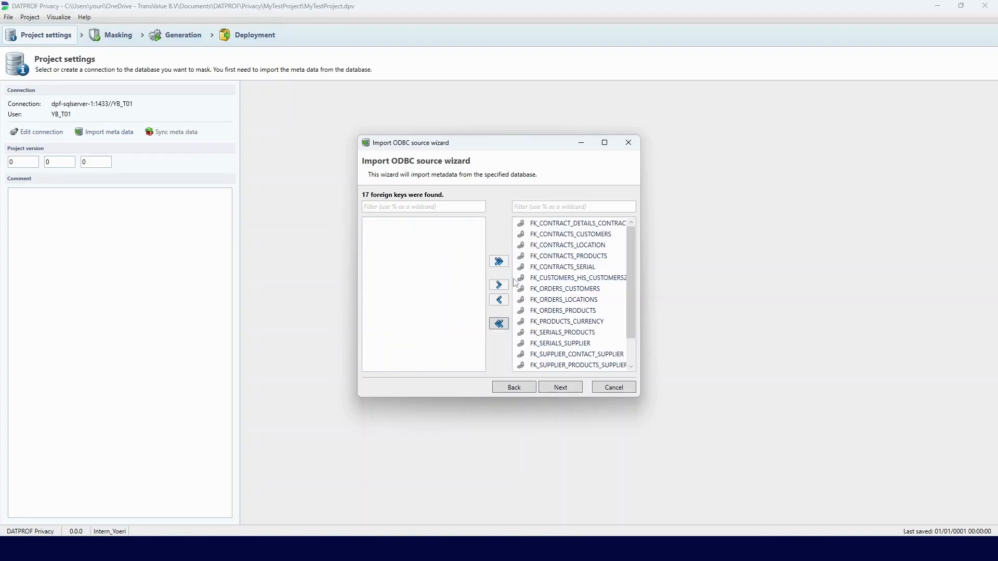
click(566, 389)
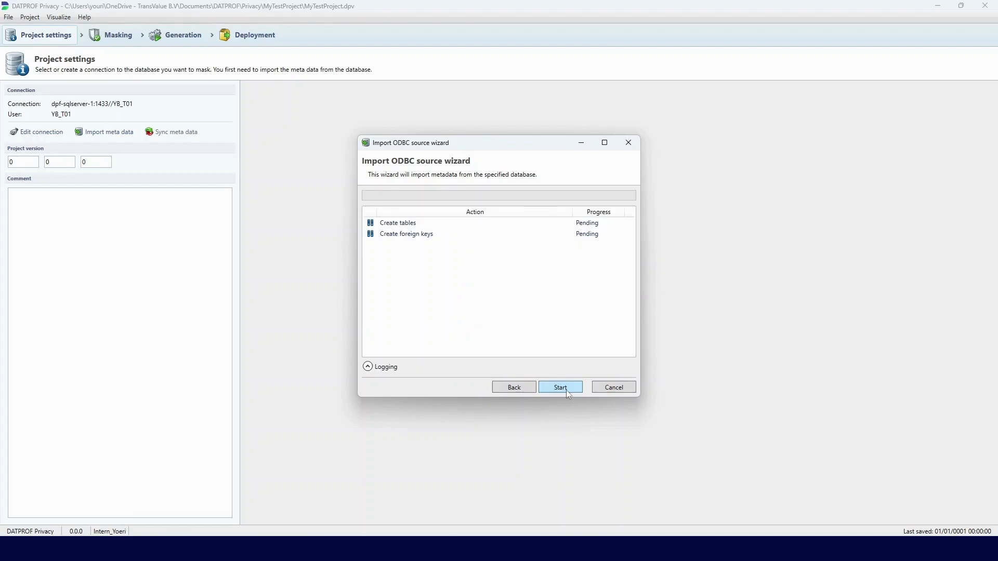
click(567, 391)
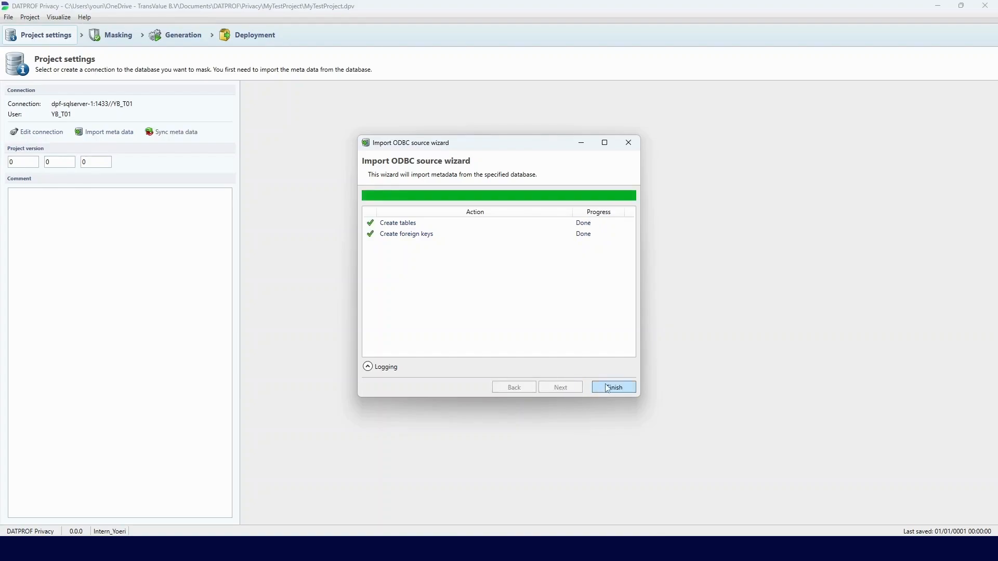
Review the import log and finish the import wizard
click(368, 367)
scroll(513, 338, down, 2)
scroll(513, 338, up, 2)
scroll(514, 339, down, 2)
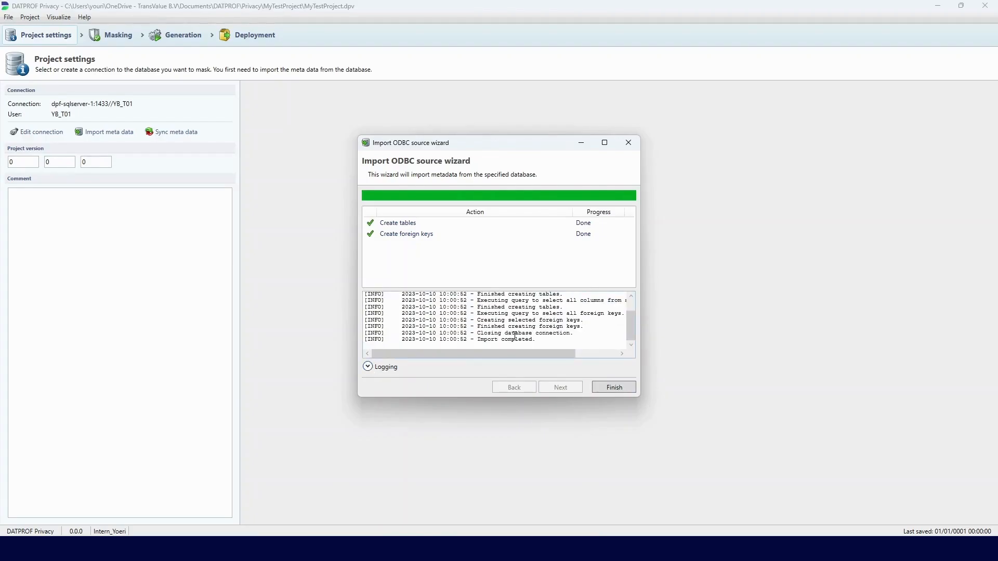
click(625, 389)
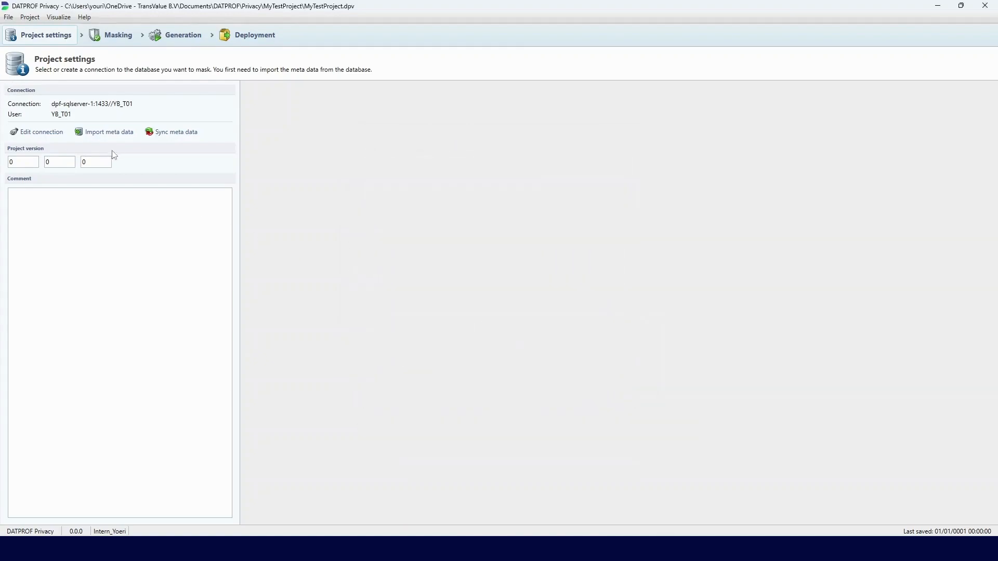
Start synchronizing the metadata over the project's ODBC connection and examine the affected tables, columns and foreign keys
click(161, 137)
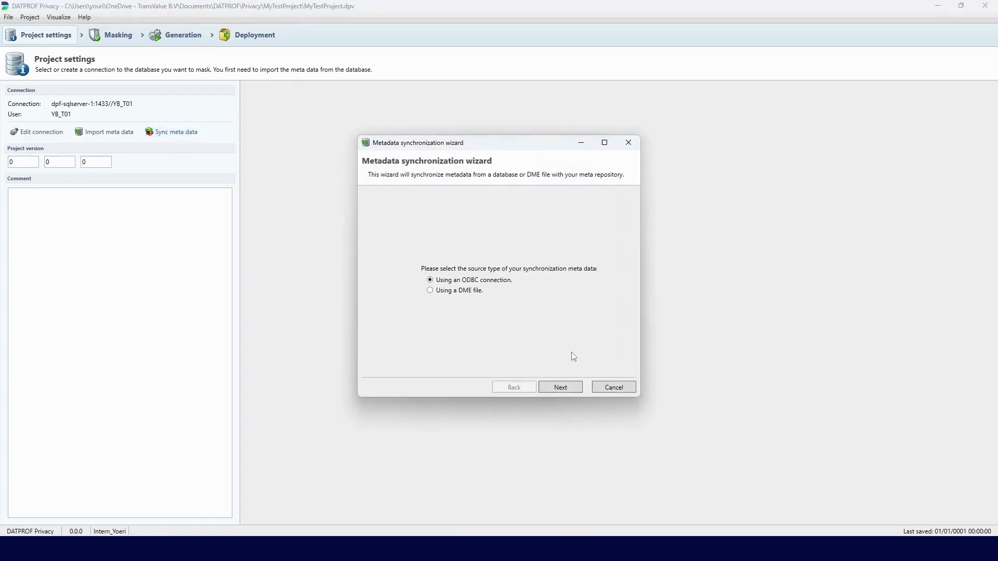
click(574, 387)
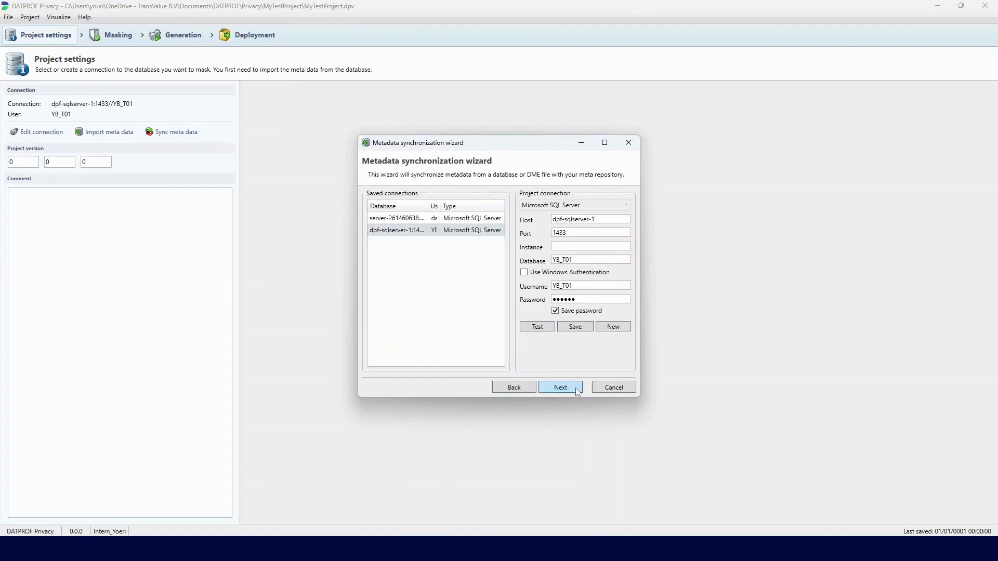
click(575, 388)
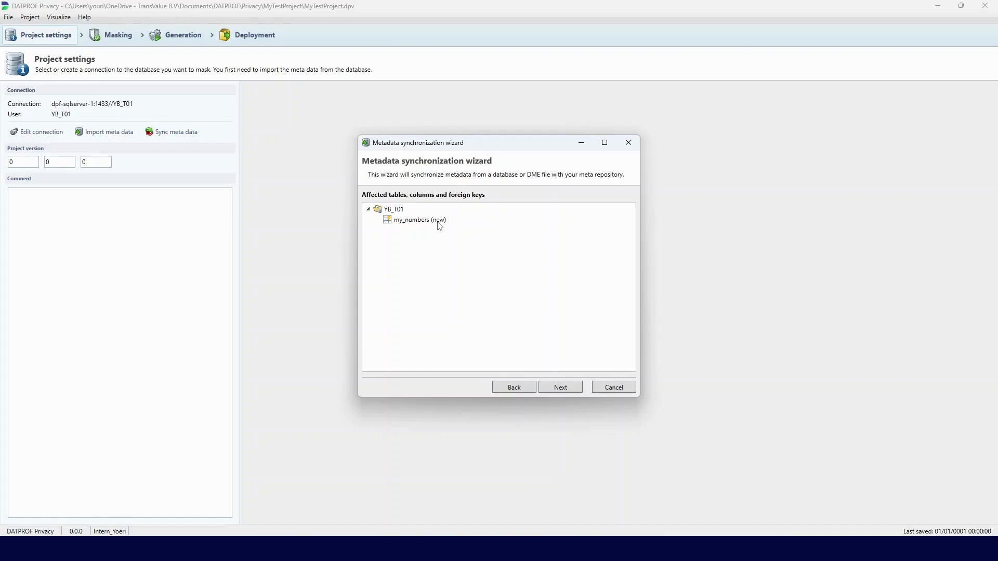
Choose the new table my_numbers in schema YB_T01 for import, and cancel the synchronization wizard
click(567, 388)
click(408, 238)
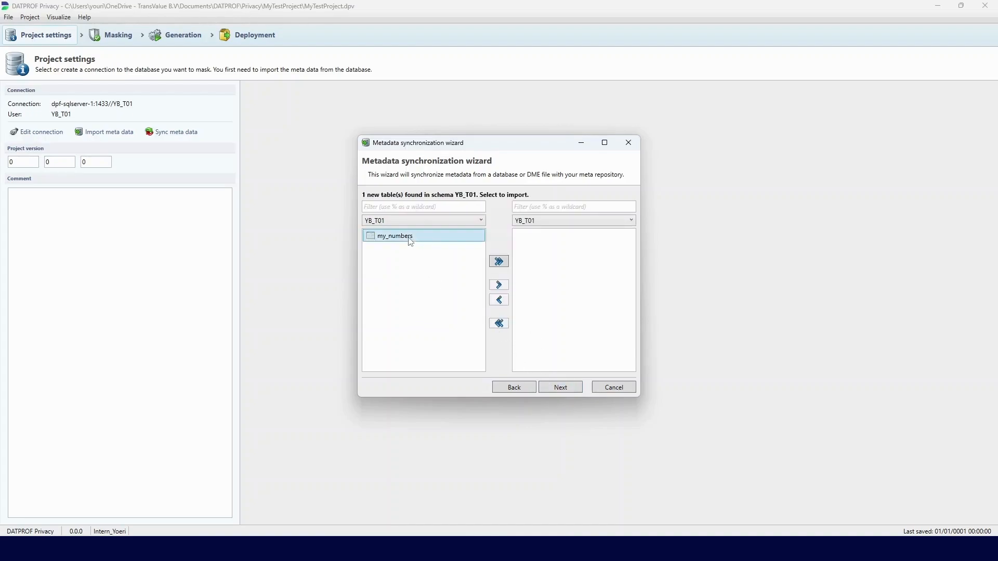
click(499, 286)
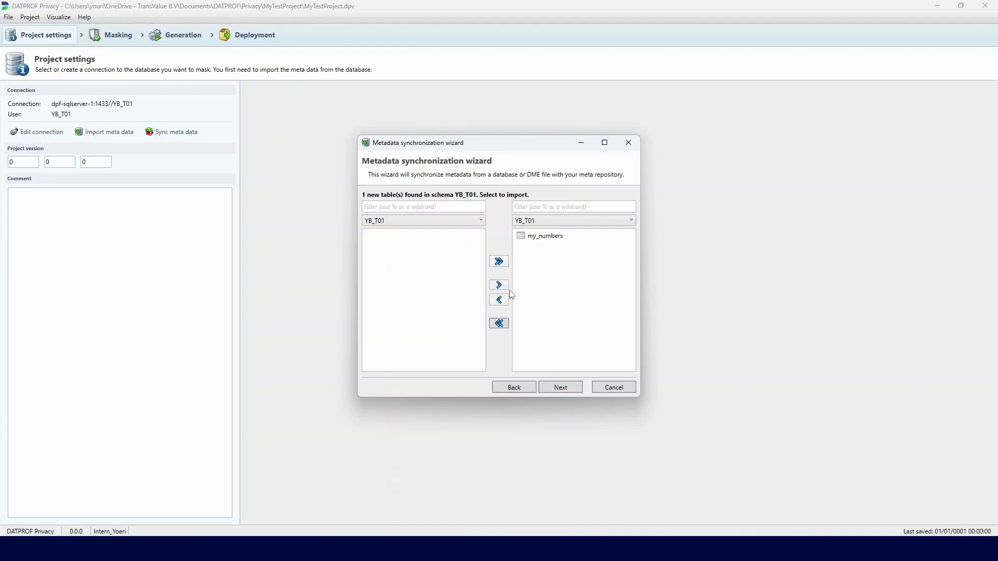
click(538, 240)
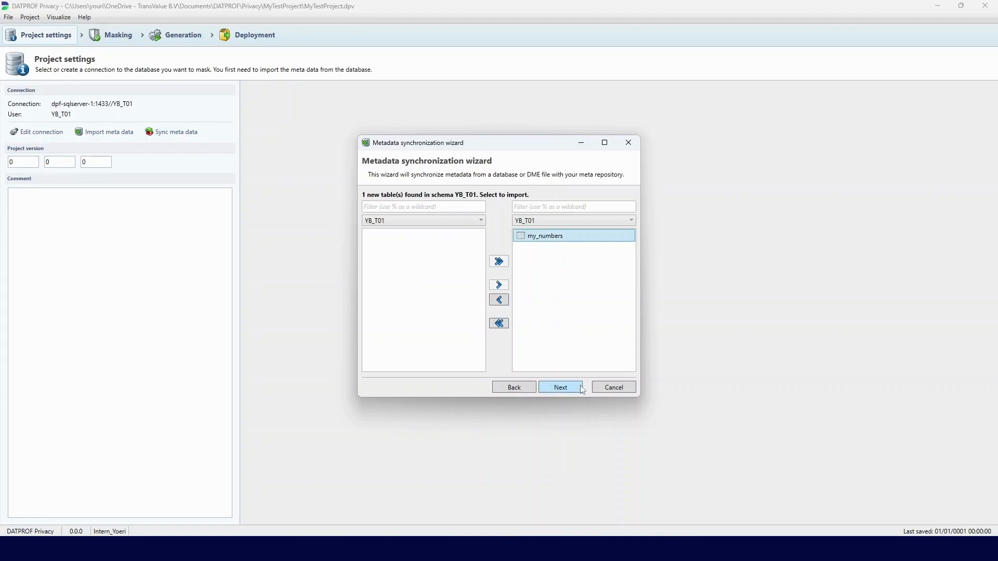
click(609, 389)
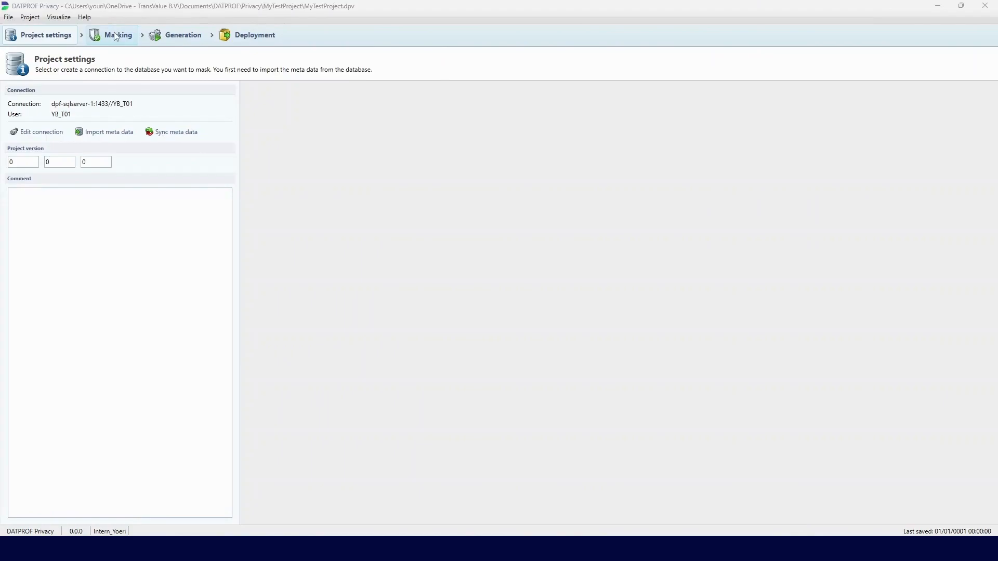
Go to the masking stage, check the schema choices and select the CUSTOMERS table in schema YB_T01
click(115, 36)
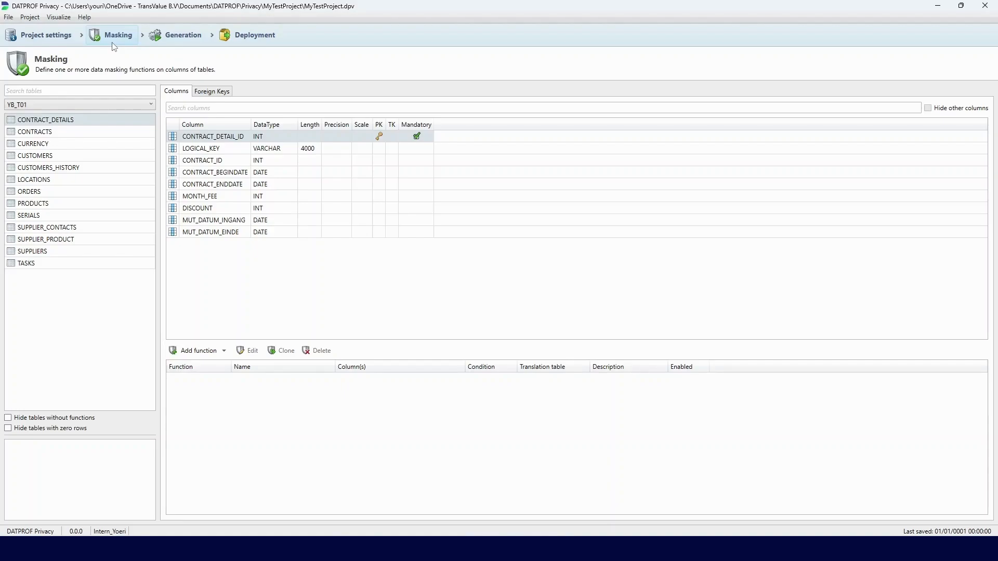
click(138, 109)
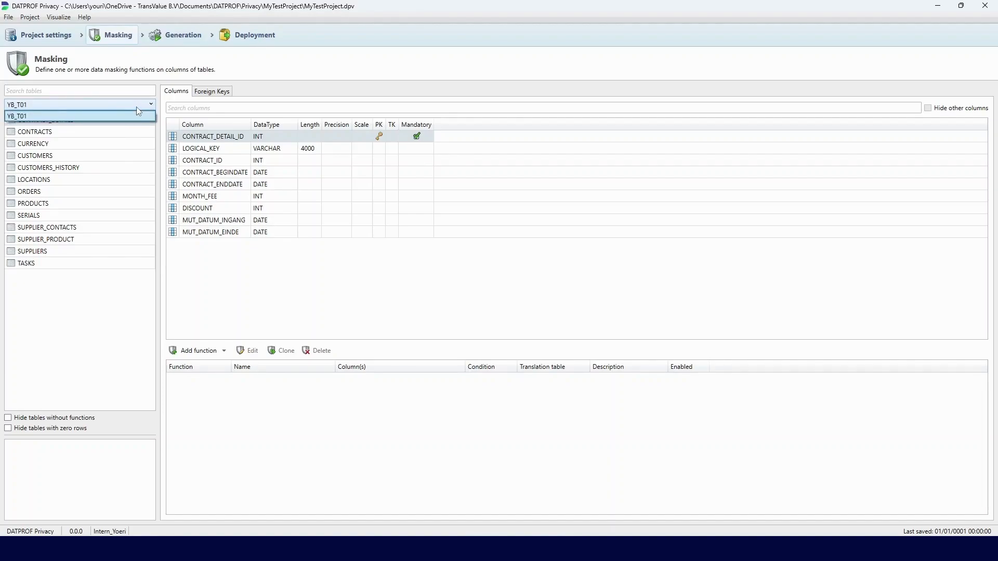
click(136, 107)
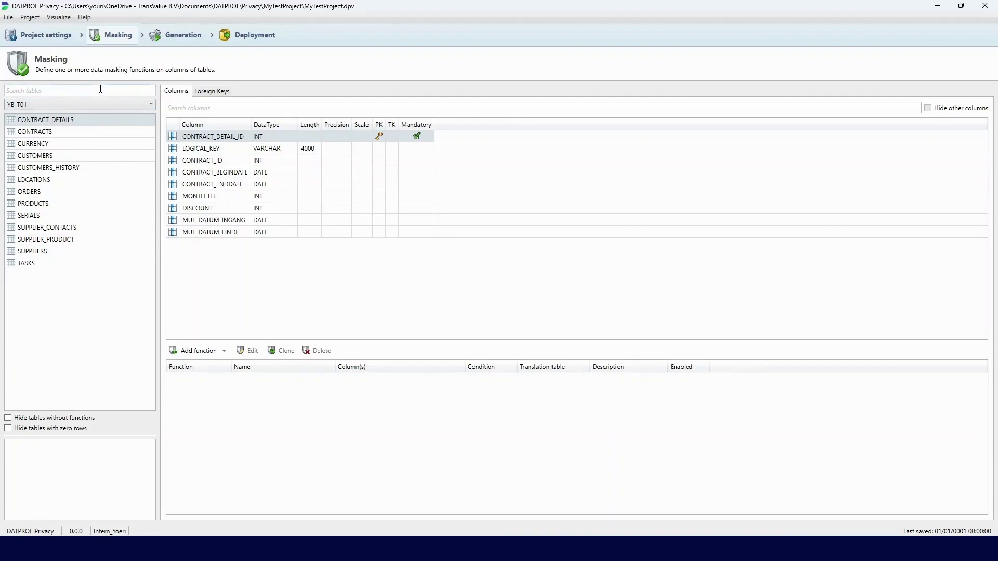
click(101, 89)
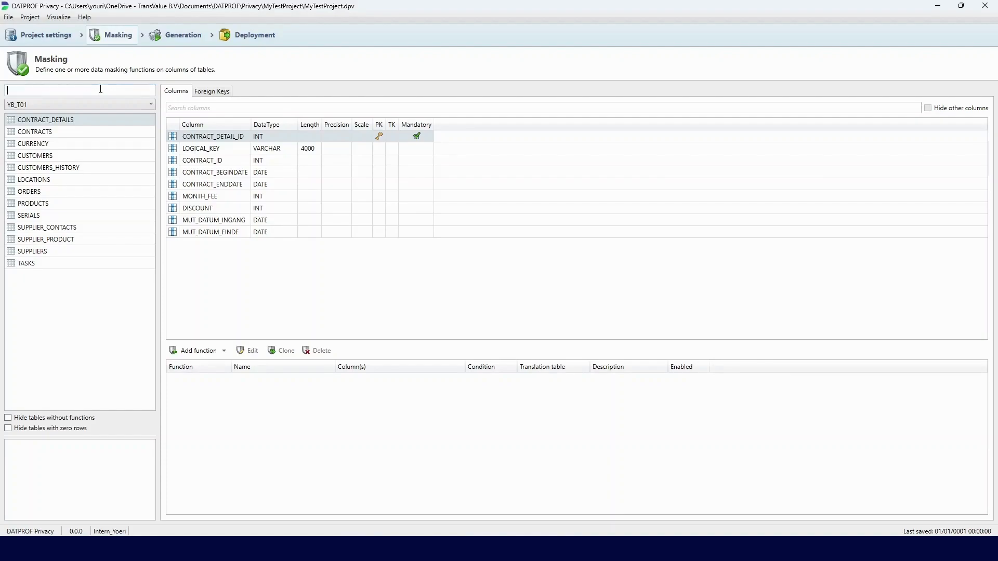
click(104, 160)
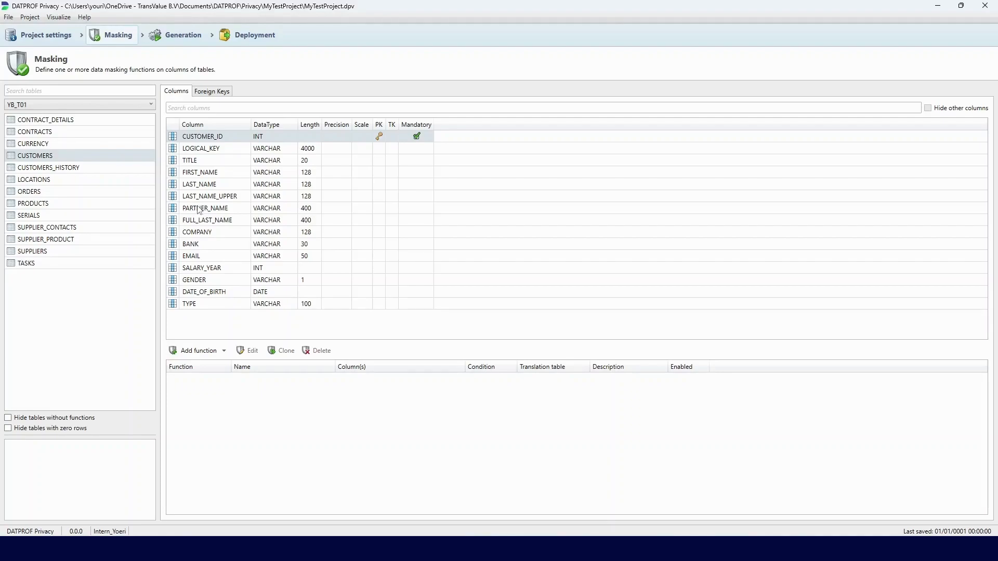
Add a Shuffle masking function to the BANK column, checking its condition settings before saving it
click(205, 246)
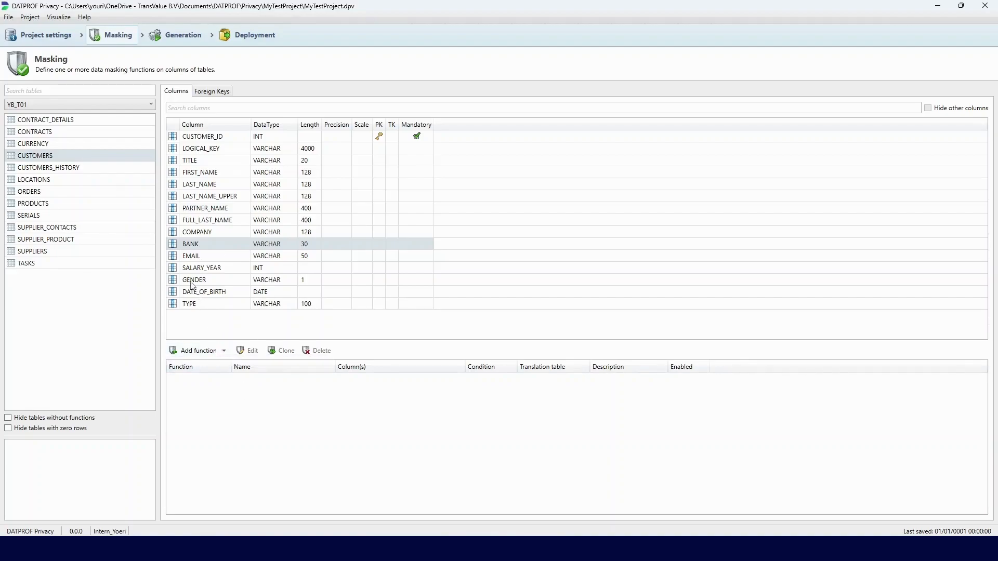
click(225, 351)
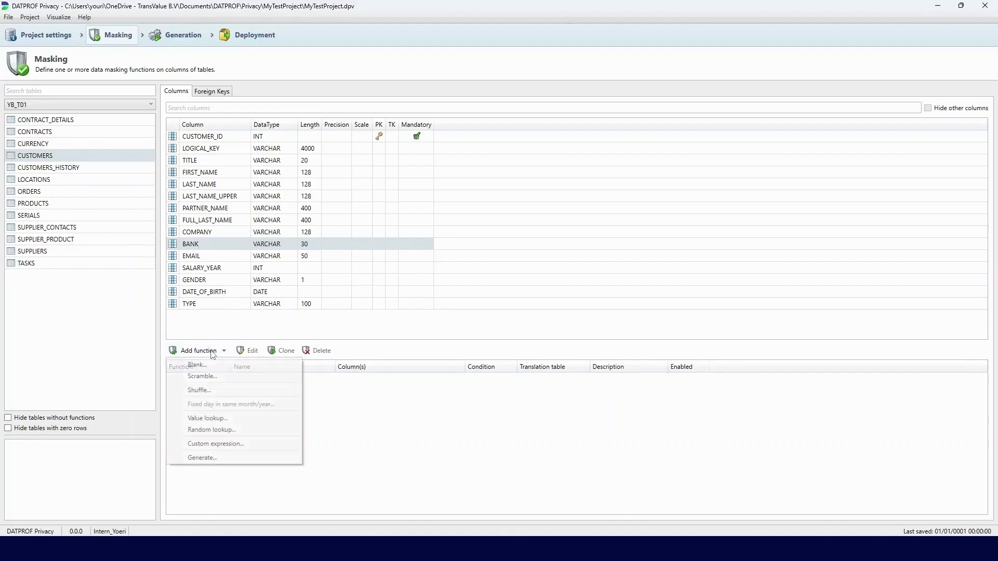
click(215, 391)
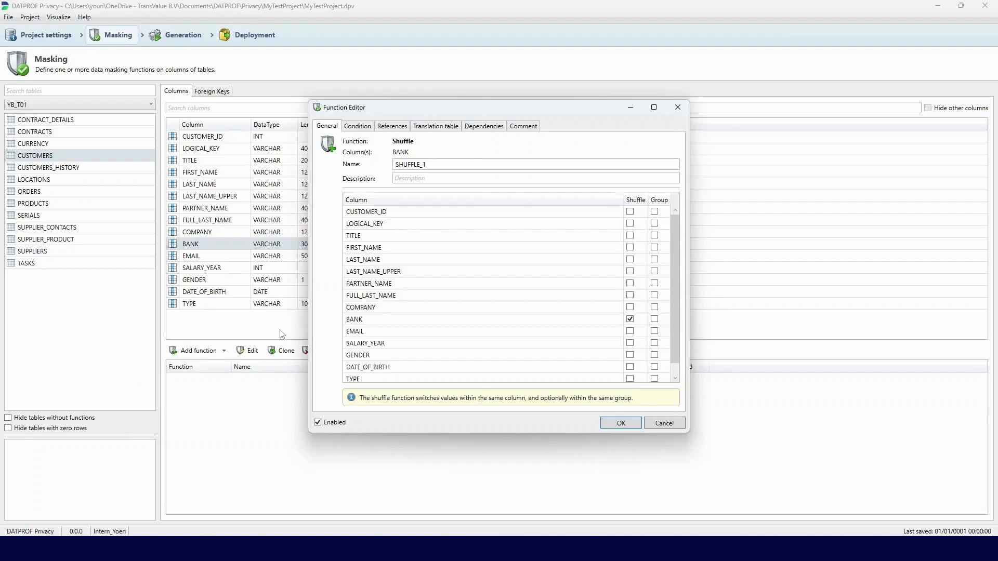
click(366, 131)
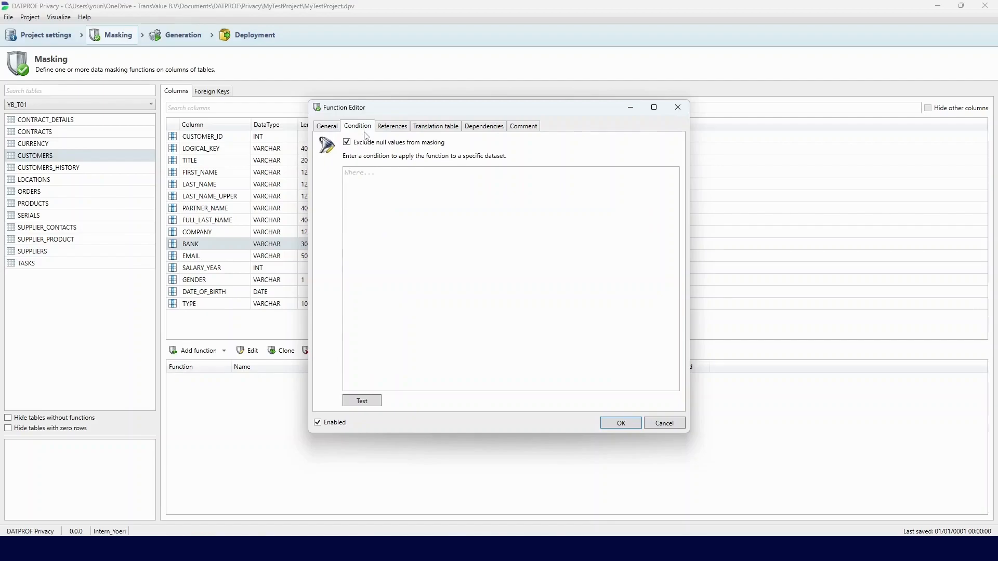
click(377, 182)
click(614, 424)
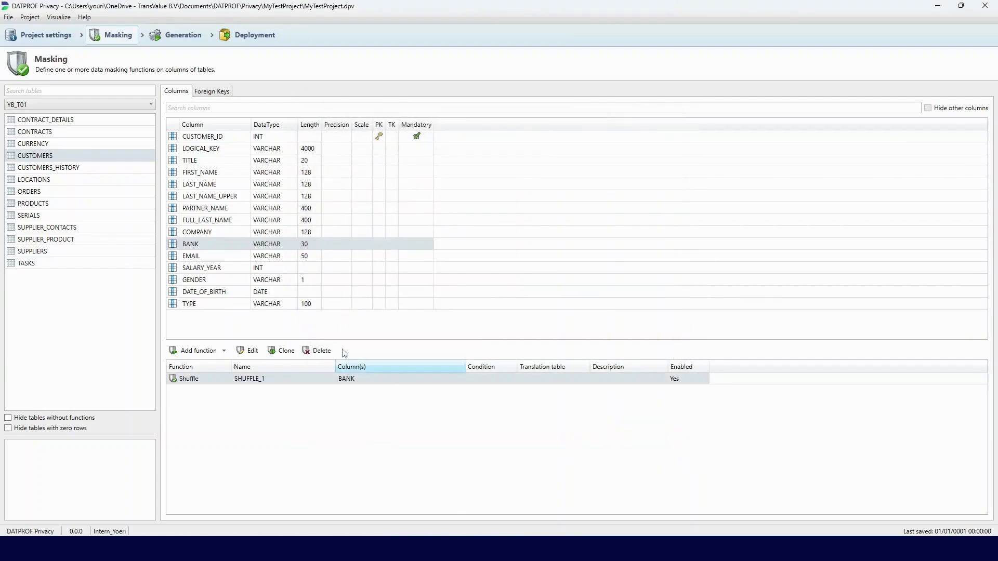
Add a masking function to DATE_OF_BIRTH that sets dates to fixed day 1 in the same month of the same year
click(237, 296)
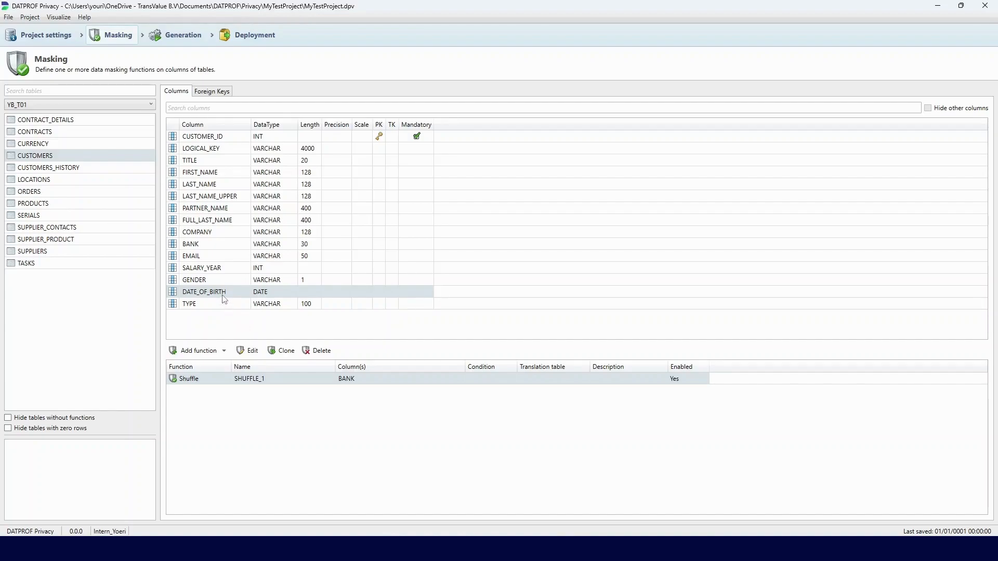
click(224, 351)
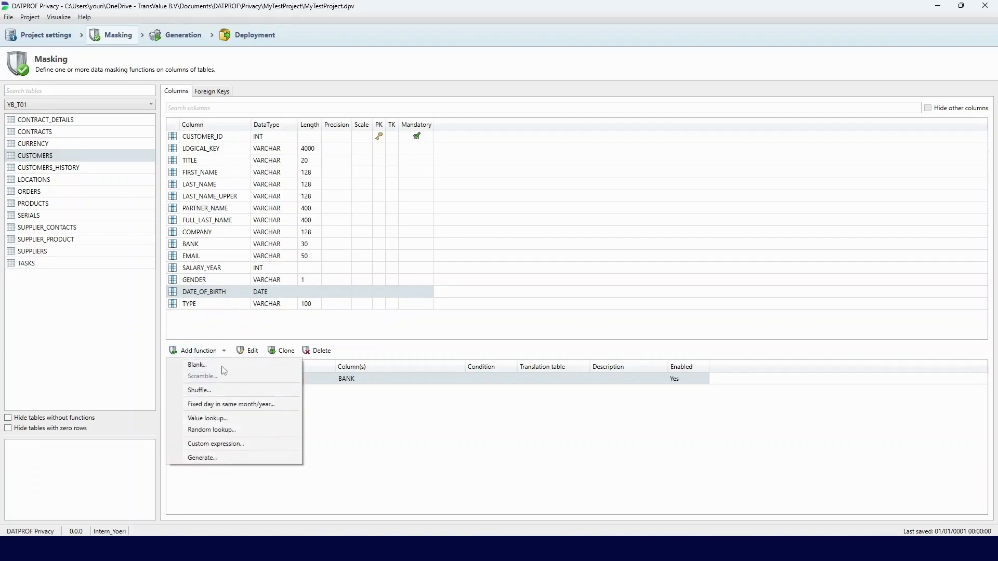
click(226, 405)
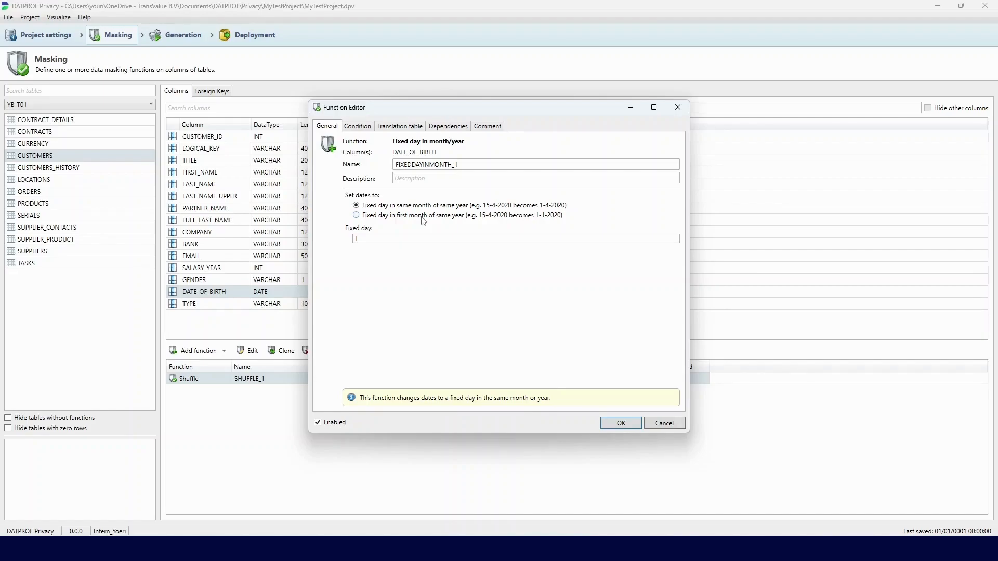
click(609, 425)
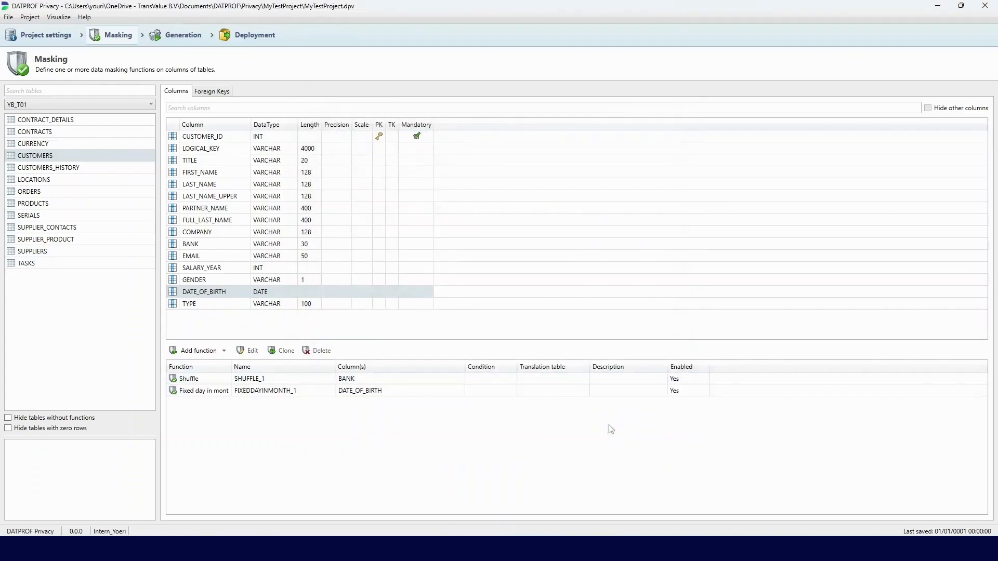
Start a Generate masking function on the FIRST_NAME column using the Dinosaur generator
click(246, 177)
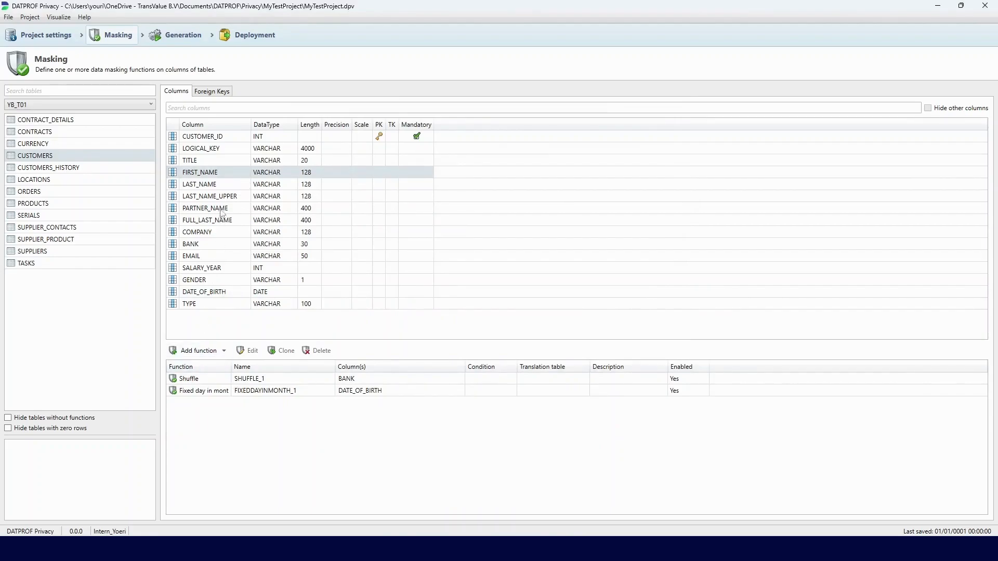
click(212, 350)
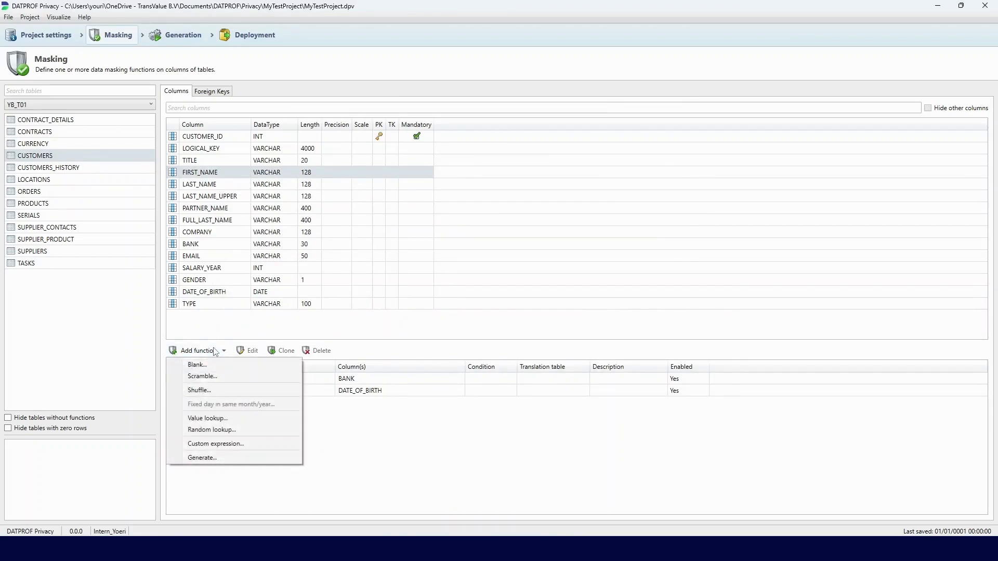
click(210, 459)
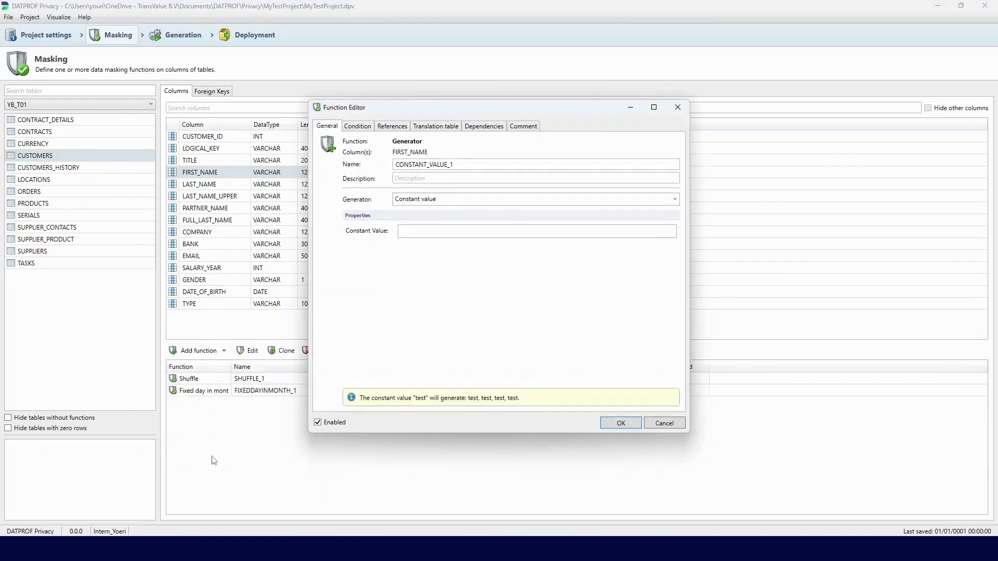
click(675, 199)
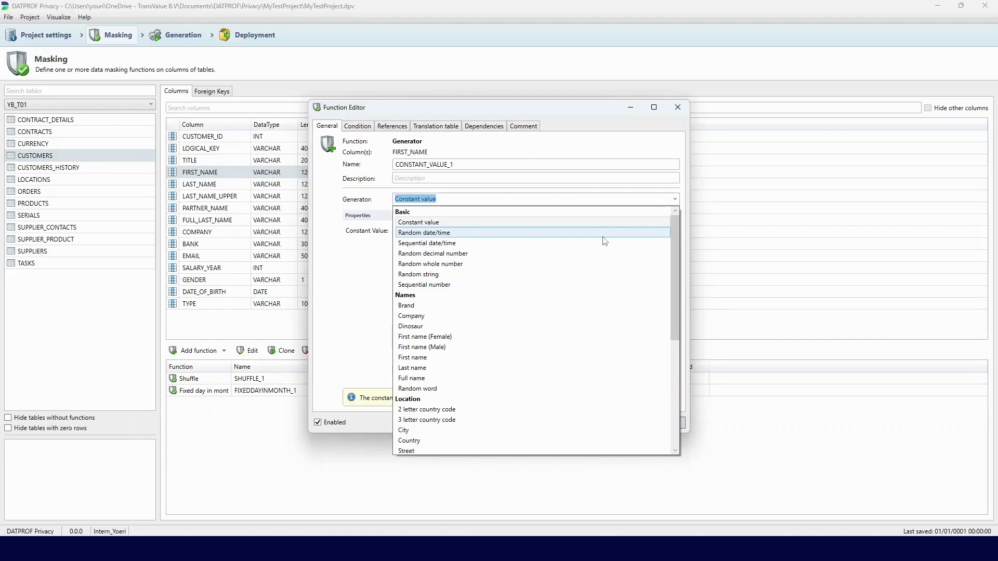
click(446, 327)
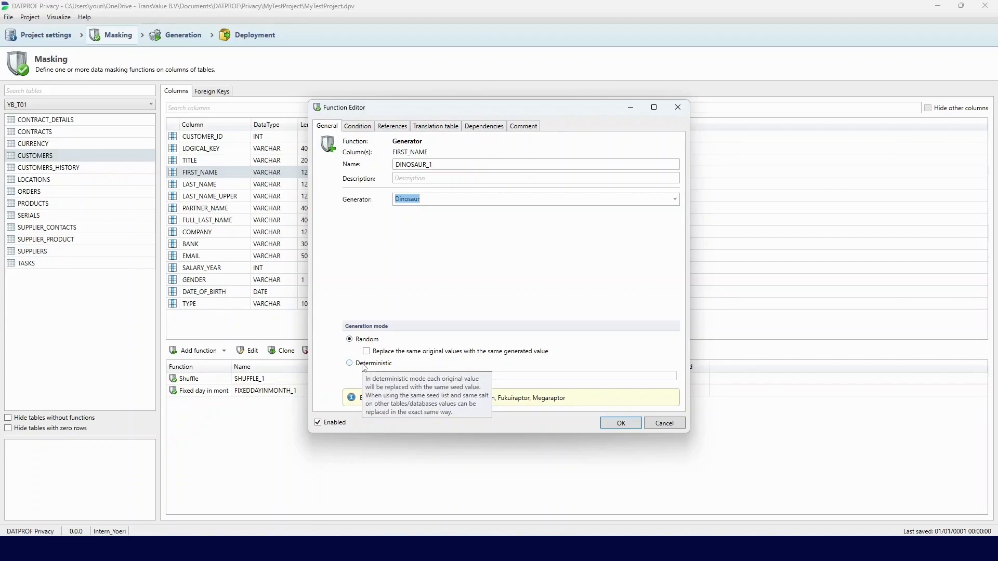
Set the Dinosaur generator's generation mode to Deterministic and replace its salt with MySalt
click(364, 367)
click(446, 377)
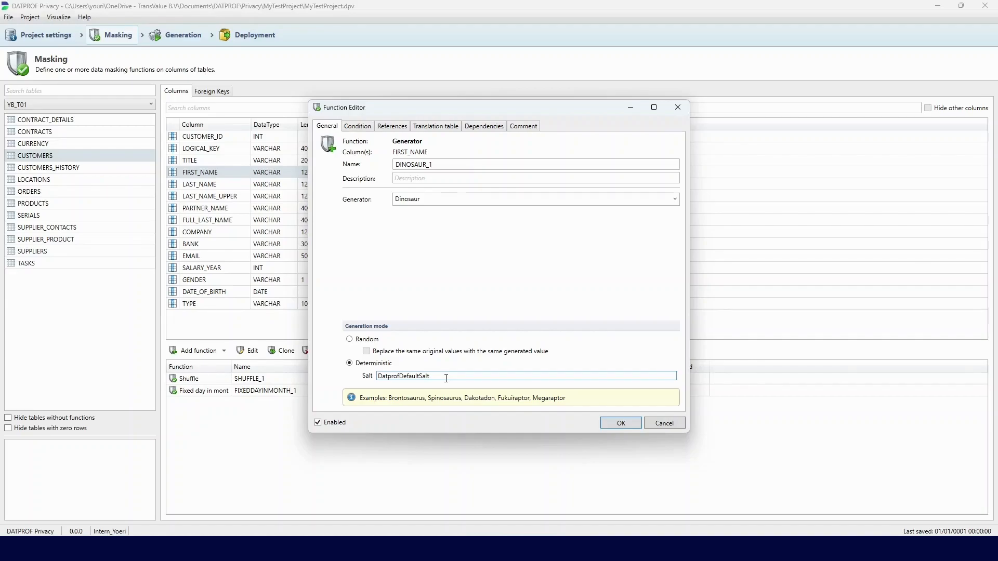
key(BackSpace)
key(BackSpace)
key(BackSpace)
key(BackSpace)
key(BackSpace)
key(BackSpace)
key(BackSpace)
key(BackSpace)
key(BackSpace)
key(BackSpace)
key(BackSpace)
key(BackSpace)
key(BackSpace)
key(BackSpace)
key(BackSpace)
key(BackSpace)
key(BackSpace)
key(BackSpace)
key(Caps_Lock)
text(M)
key(Caps_Lock)
text(y)
key(Caps_Lock)
text(S)
key(Caps_Lock)
text(alt)
Make the DATE_OF_BIRTH fixed-day function the generator's predecessor and the BANK shuffle its successor, and save the function
click(480, 128)
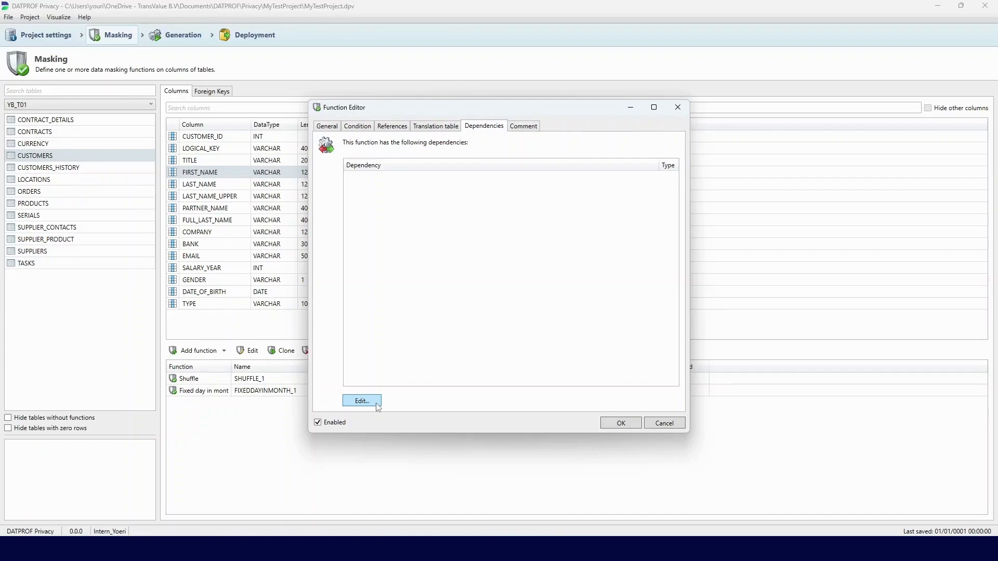
click(376, 404)
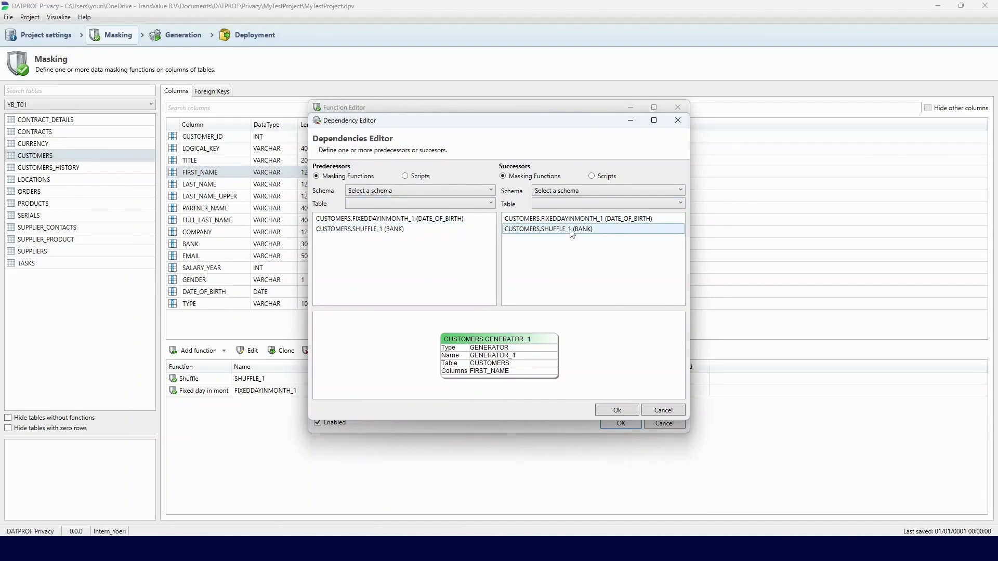
click(449, 221)
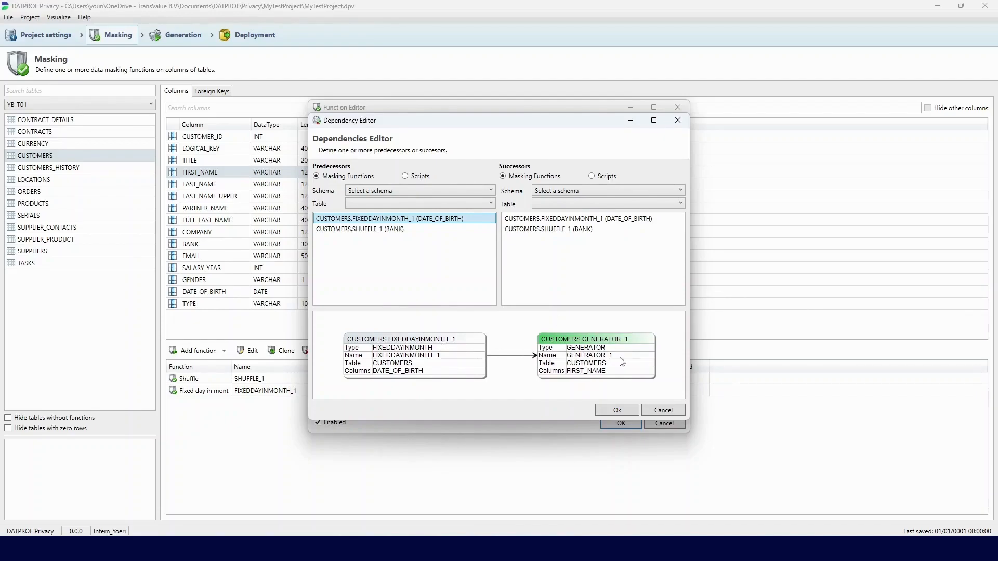
click(579, 230)
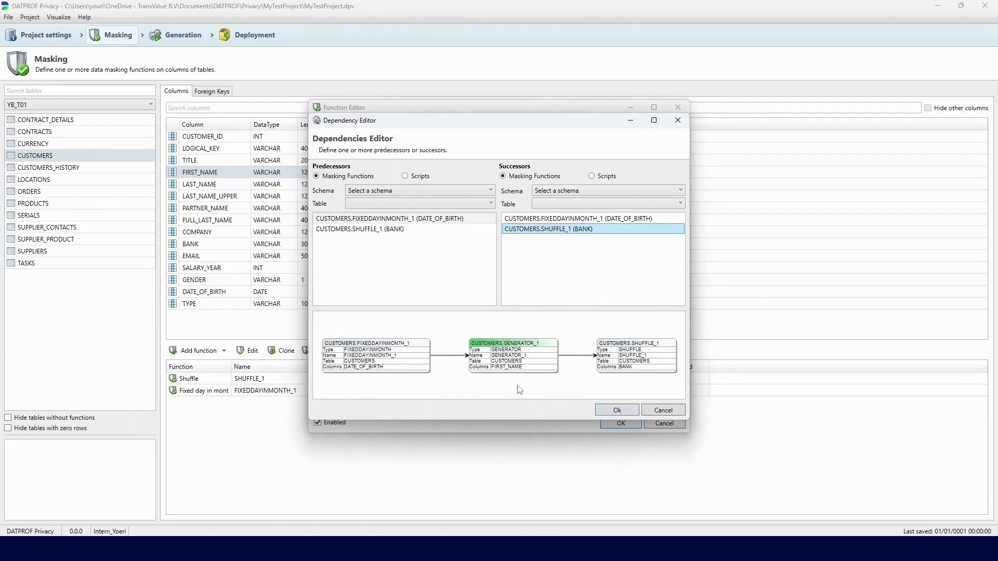
click(625, 410)
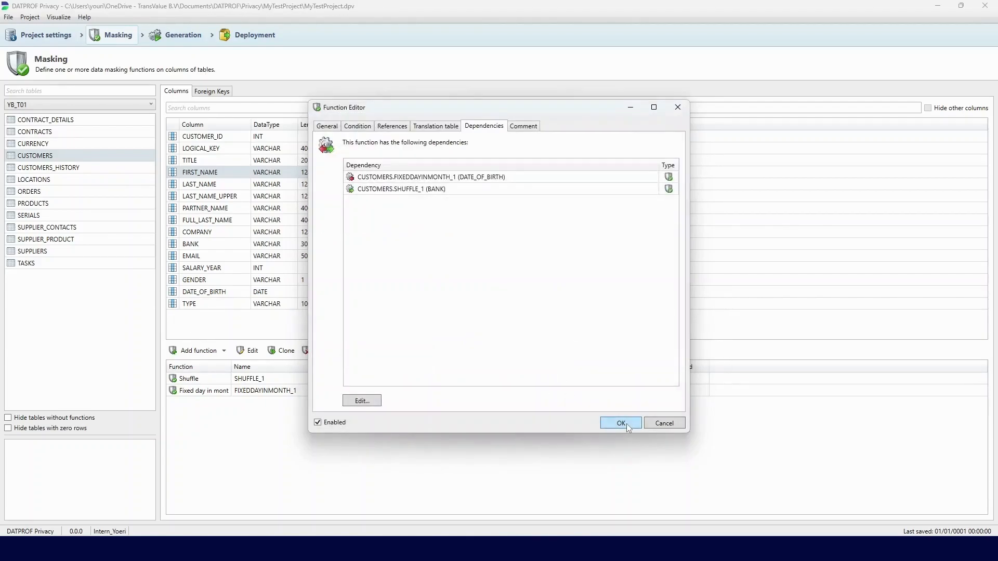
click(626, 423)
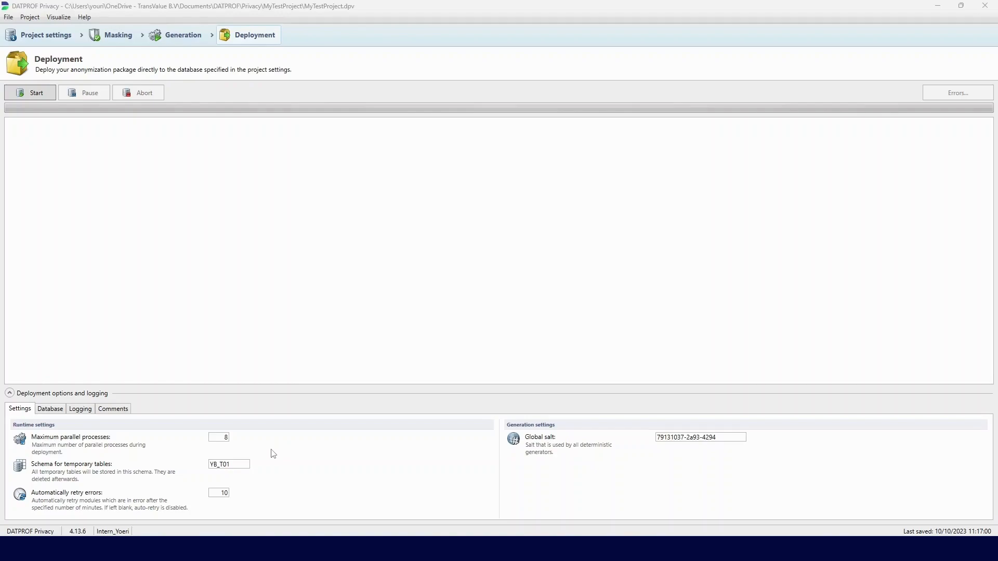
Examine the deployment's database bypass settings and its logging options
click(51, 411)
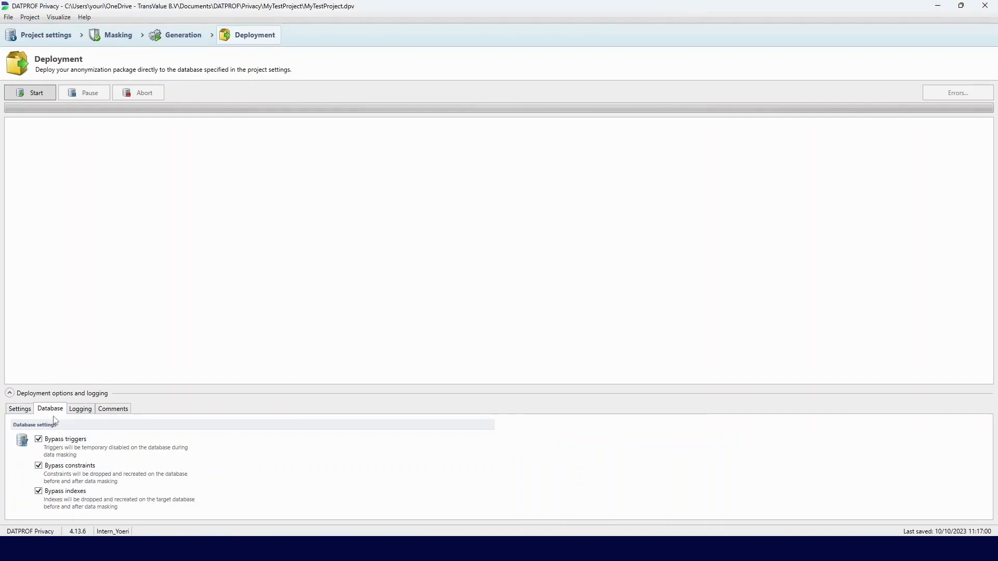
click(85, 417)
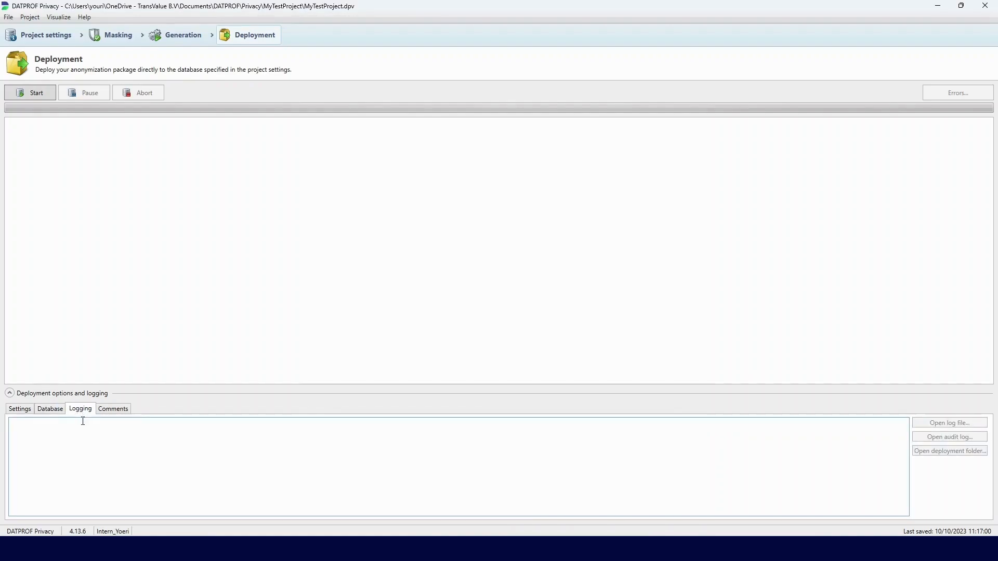
View the deployment comments, return to the logging output, and start and confirm the deployment run
click(112, 411)
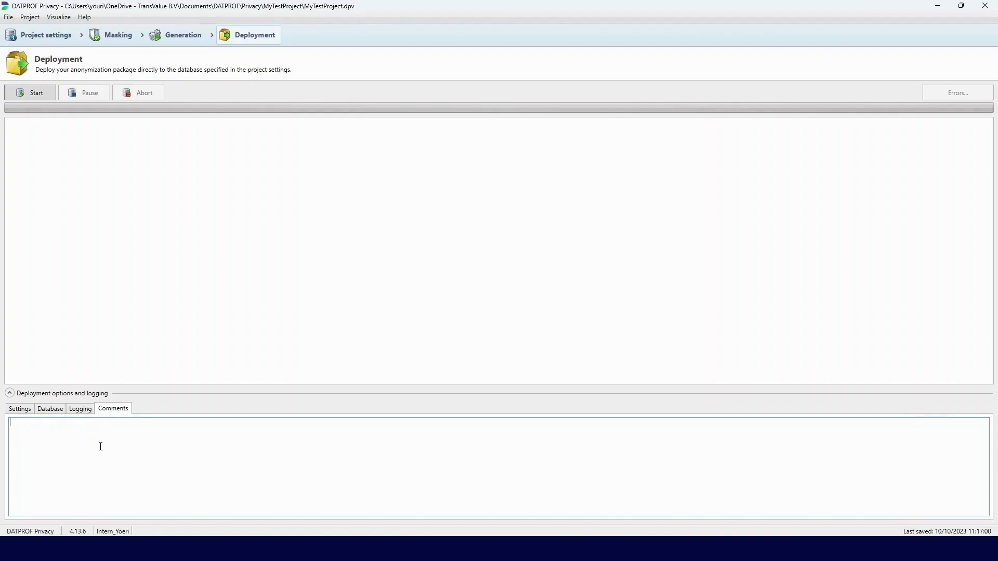
click(80, 410)
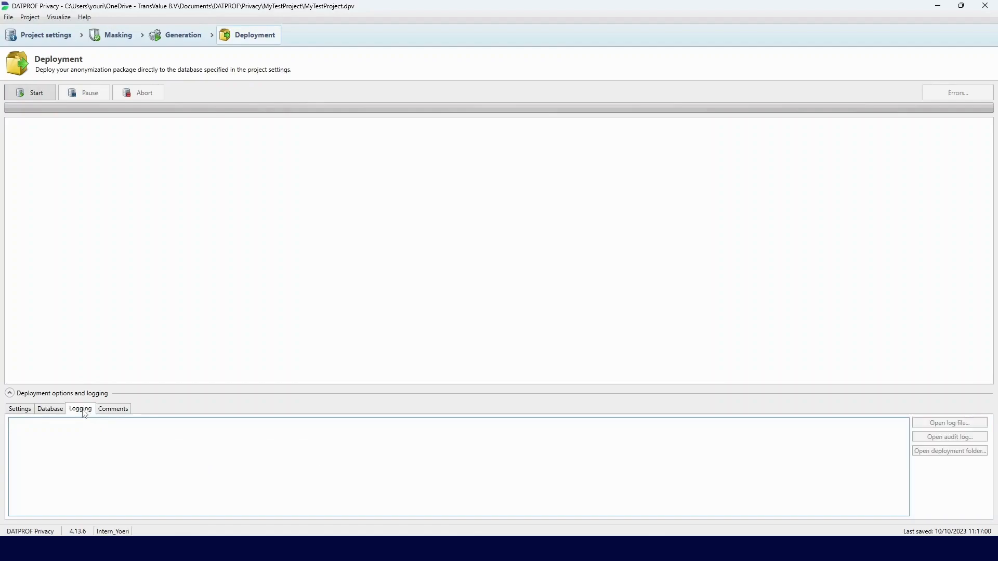
click(46, 97)
click(552, 293)
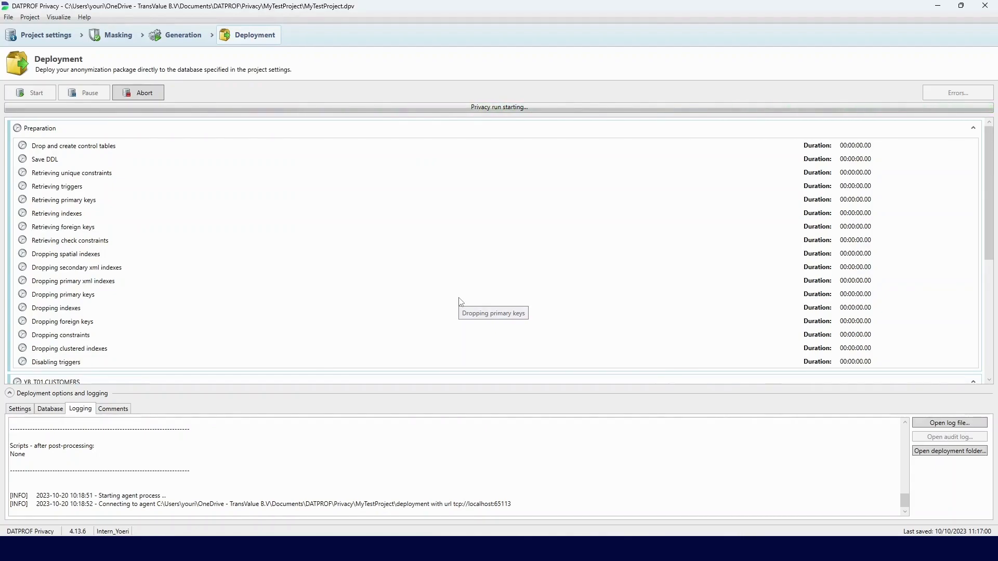
Examine the run's preparation, CUSTOMERS masking and finalization tasks and its log, and switch to the audit report in the web browser
scroll(410, 329, down, 3)
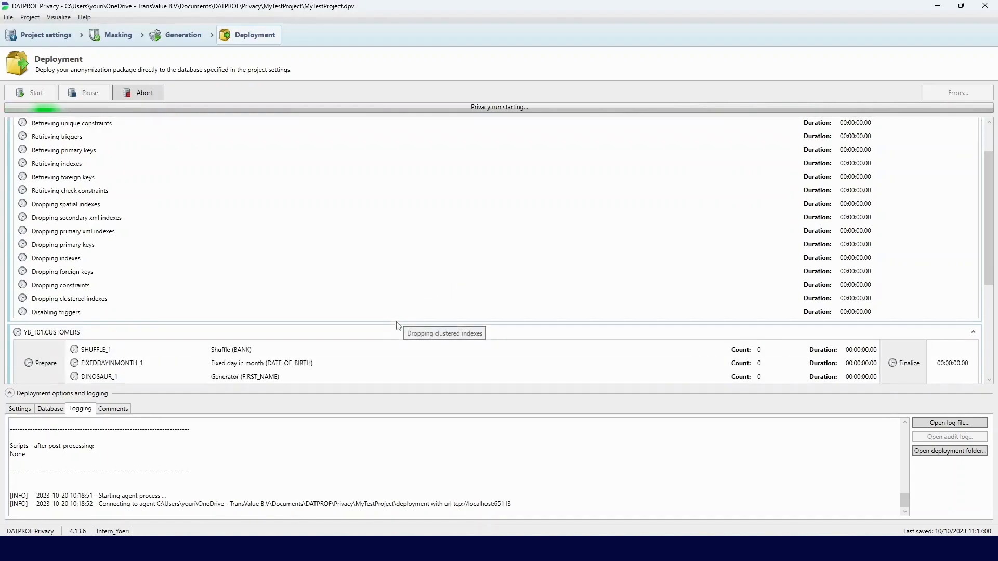
scroll(364, 330, down, 2)
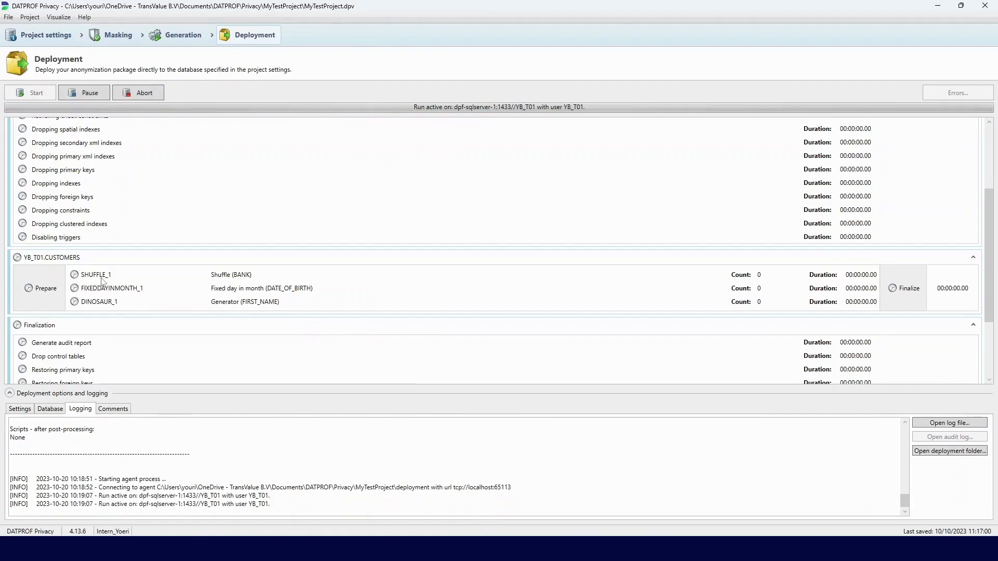
scroll(229, 297, up, 5)
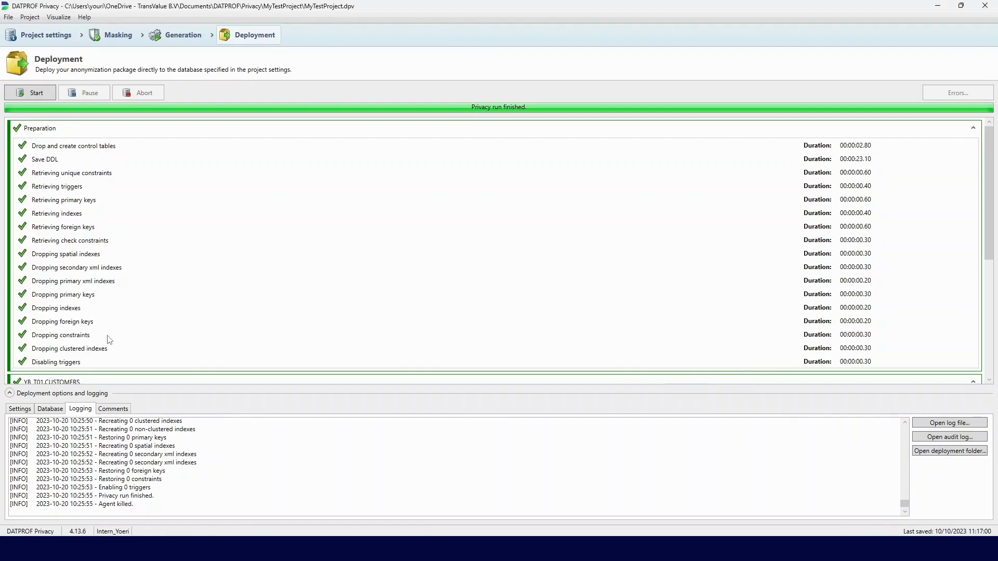
scroll(109, 332, down, 3)
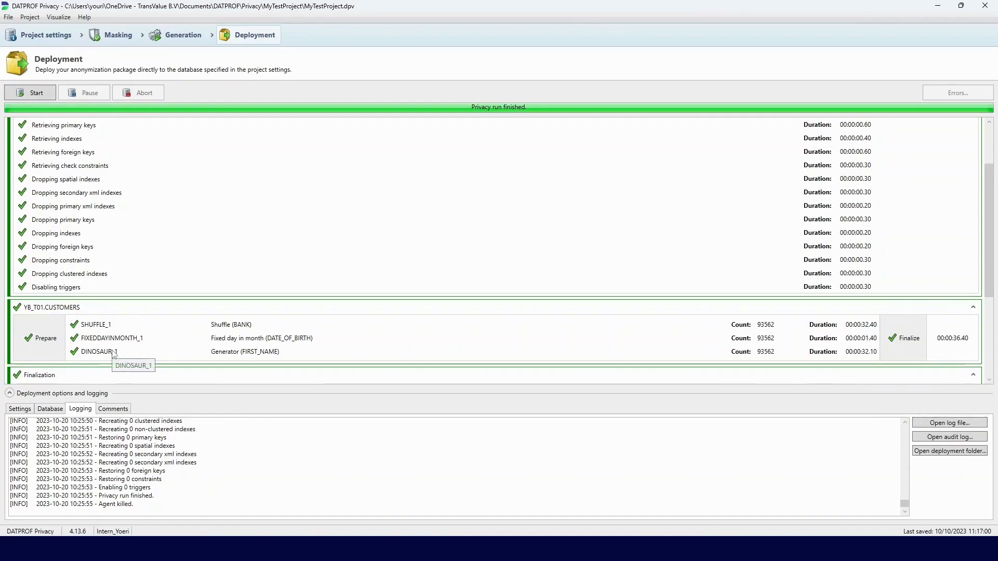
scroll(114, 354, down, 4)
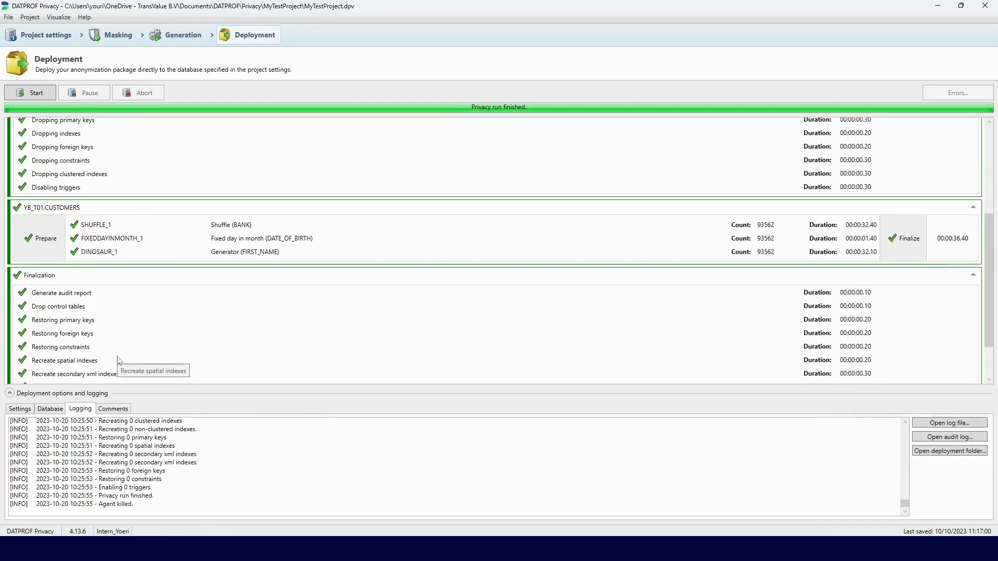
scroll(113, 369, down, 3)
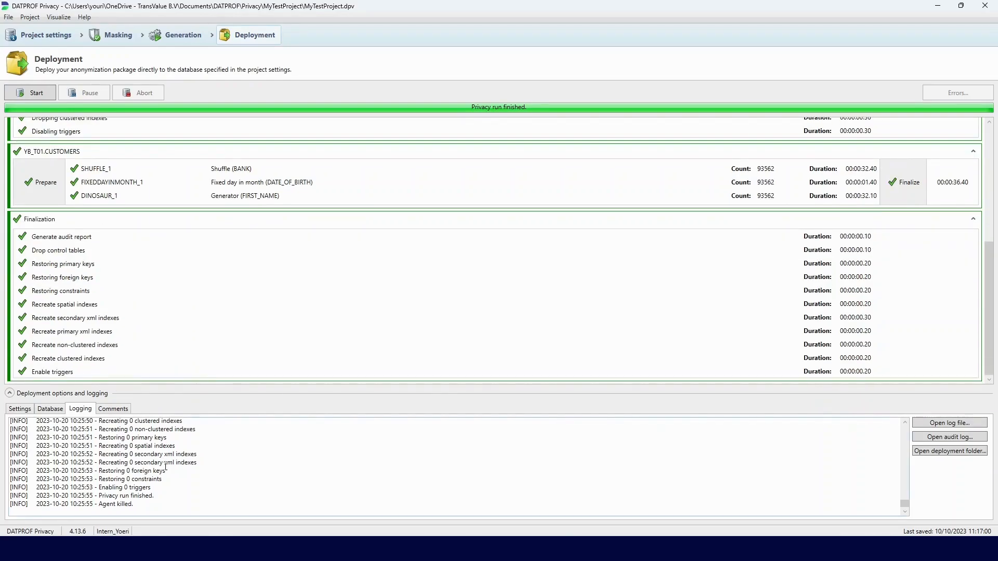
scroll(165, 465, up, 1)
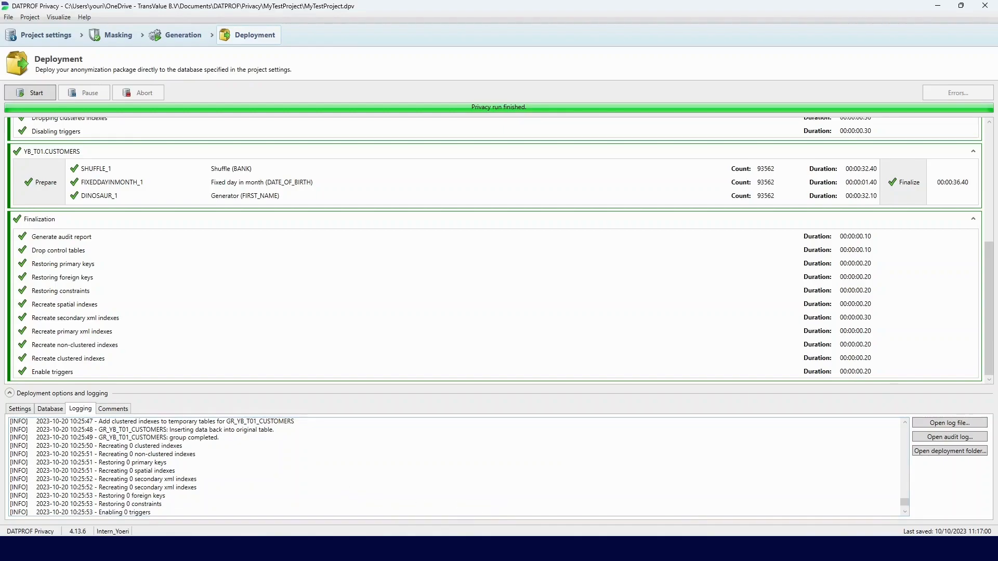
key(alt+Tab)
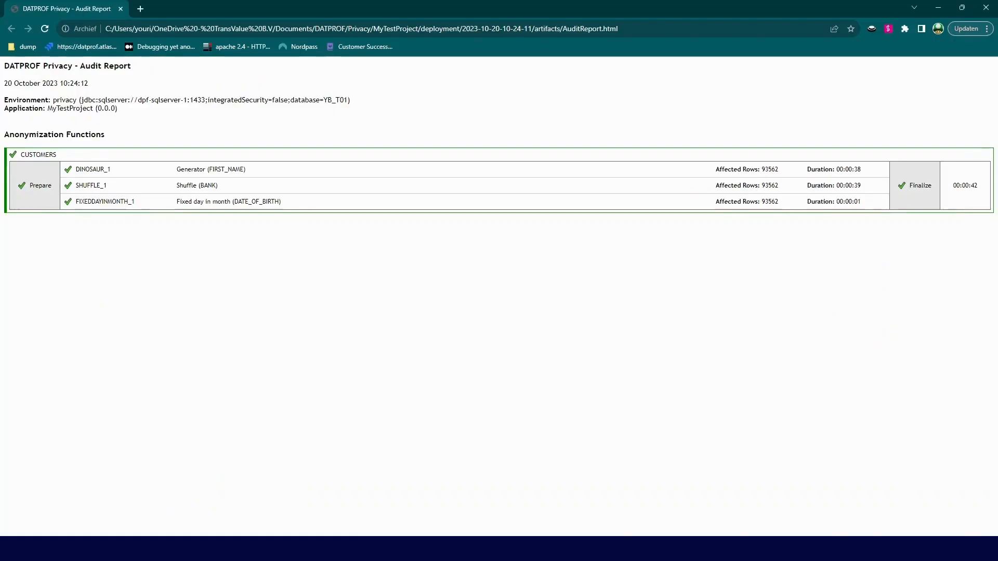